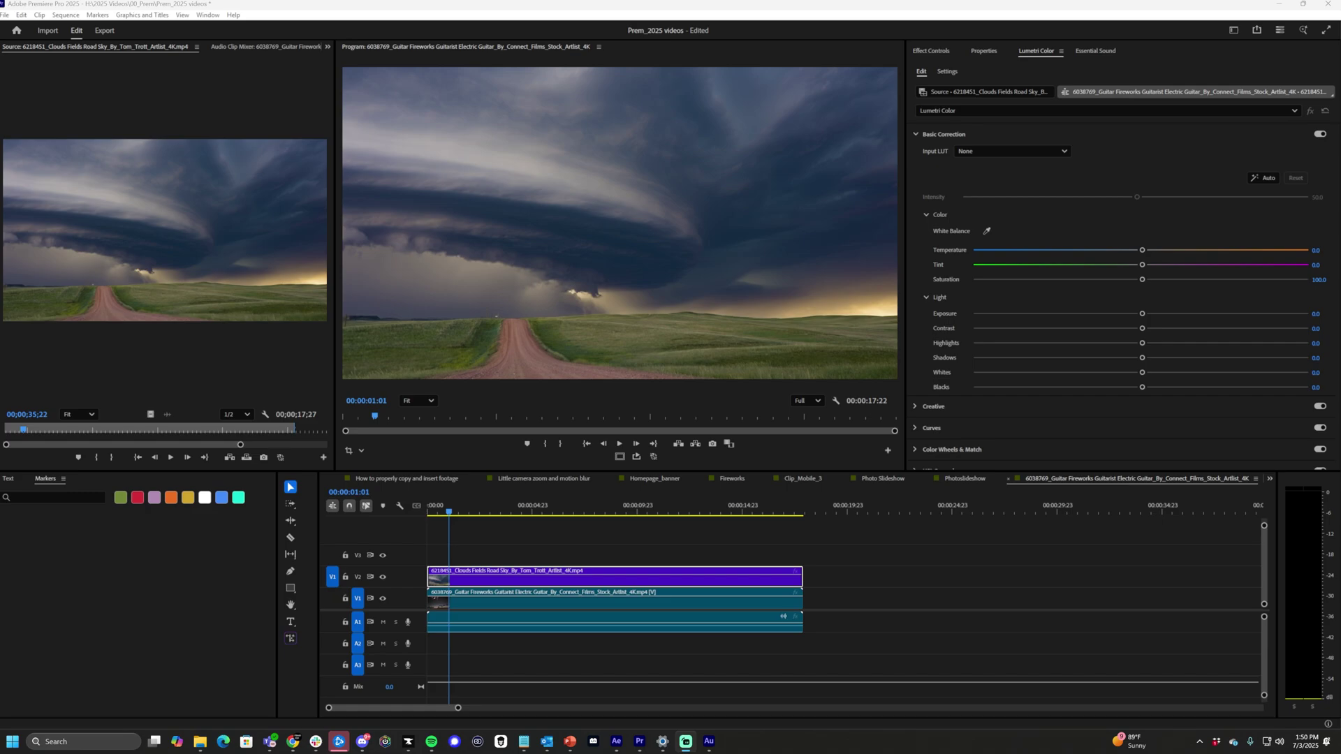
Move to about six seconds into the sequence and briefly preview the storm footage.
{"action": "left_click_drag", "start_coordinate": [448, 512], "coordinate": [561, 518]}
{"action": "key", "text": "space"}
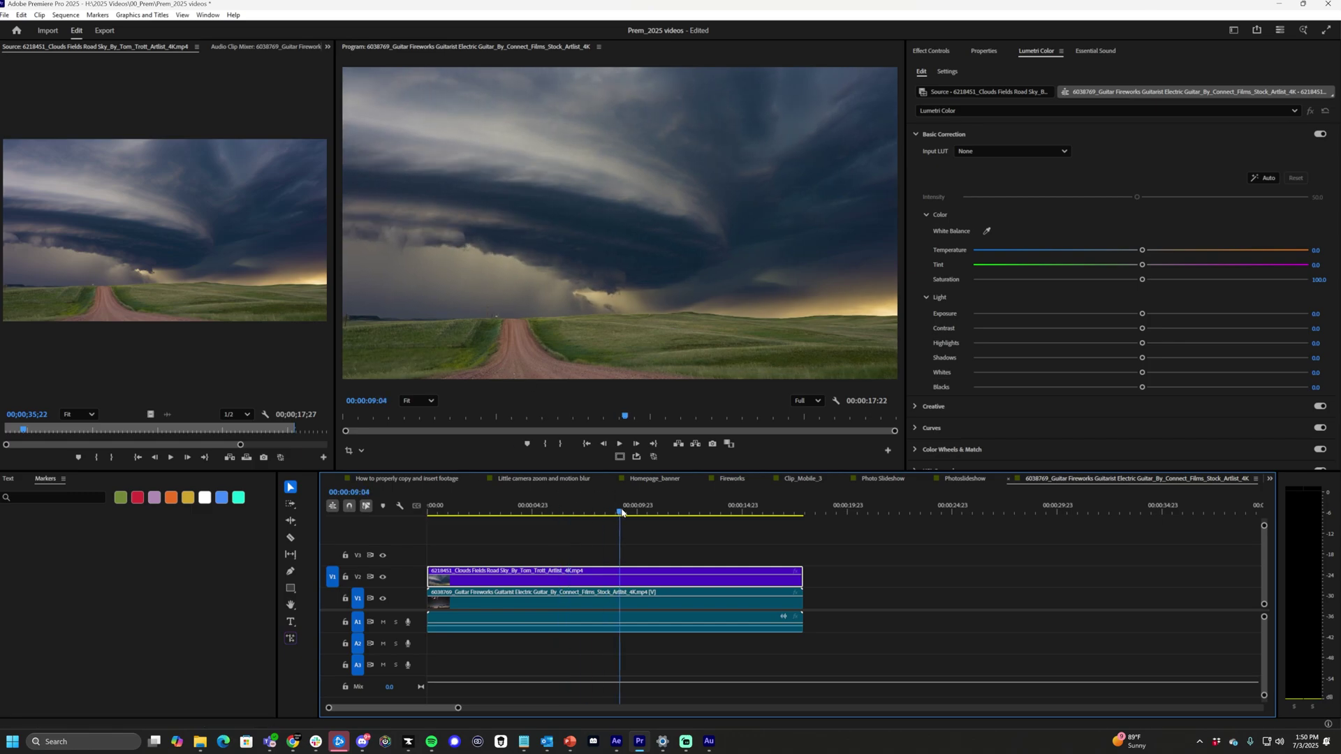
{"action": "key", "text": "space"}
Reveal the clouds clip in its project bin and open the bin's new item list.
{"action": "left_click", "coordinate": [328, 46]}
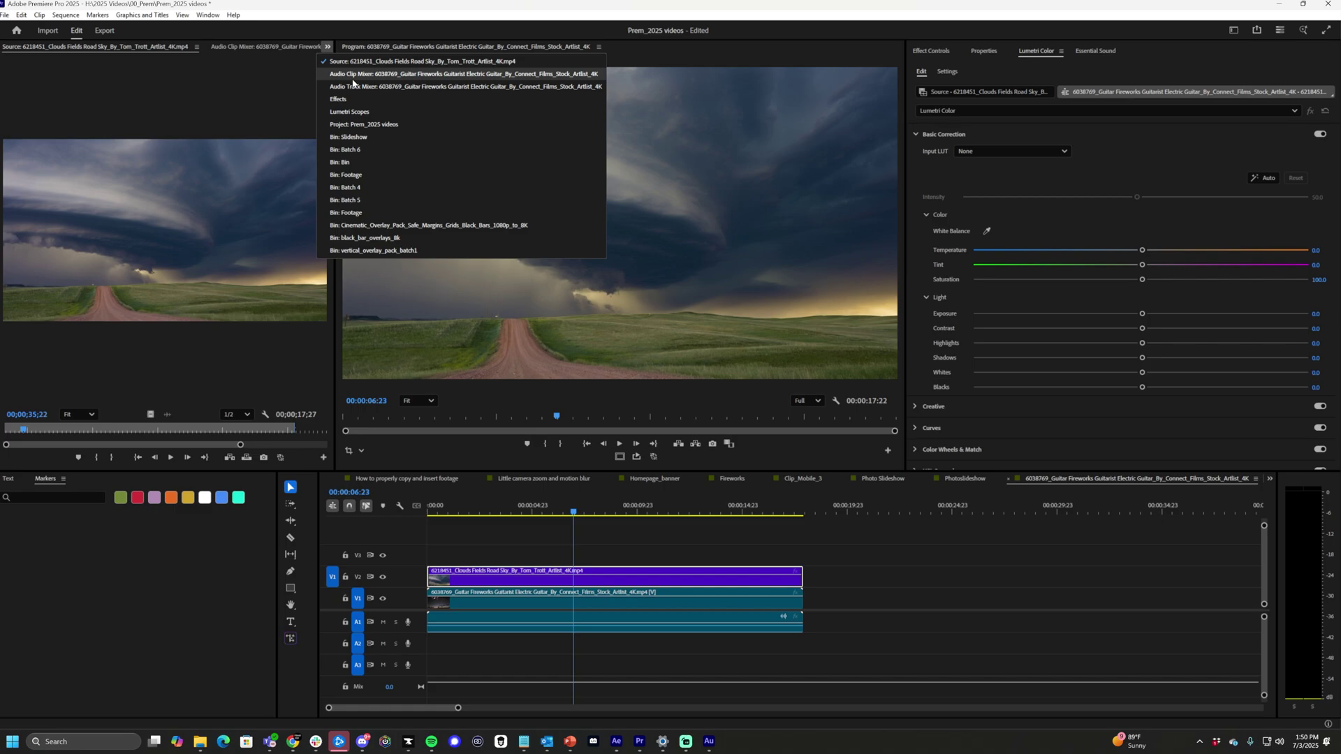
{"action": "right_click", "coordinate": [509, 574]}
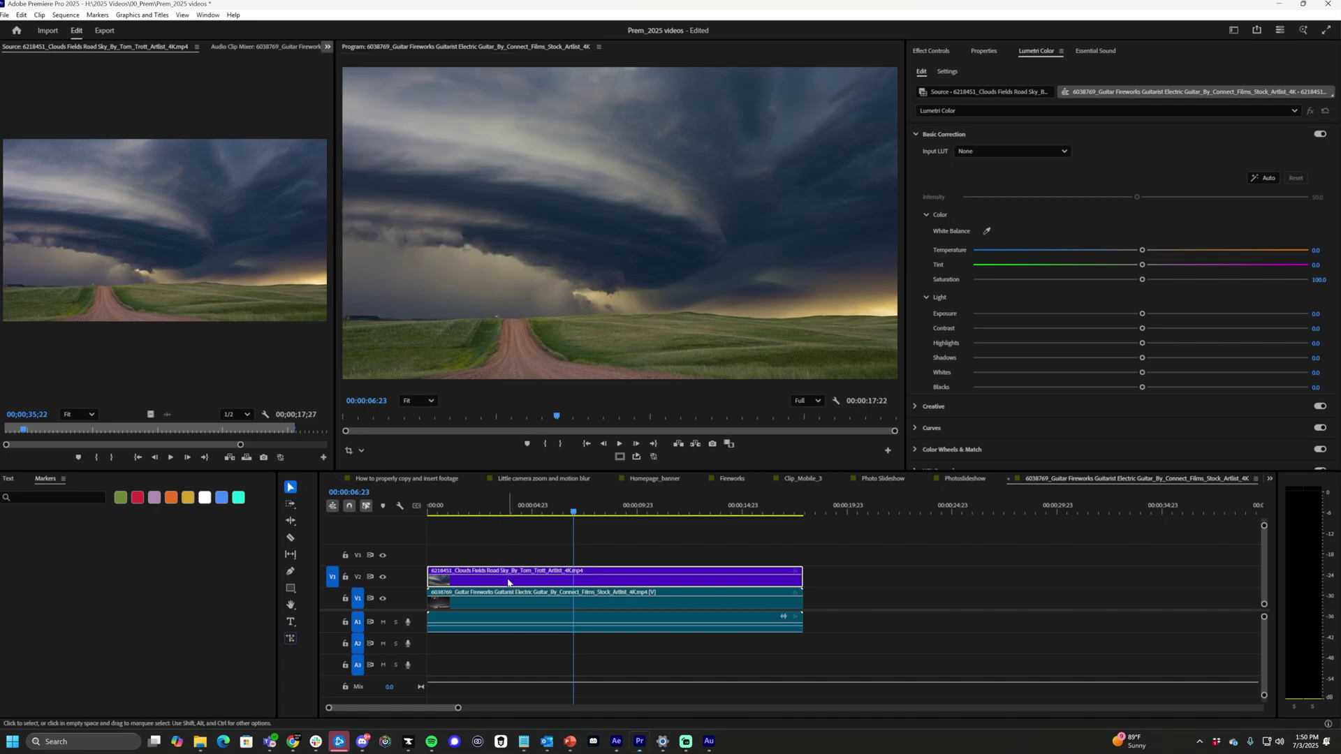
{"action": "left_click", "coordinate": [552, 543]}
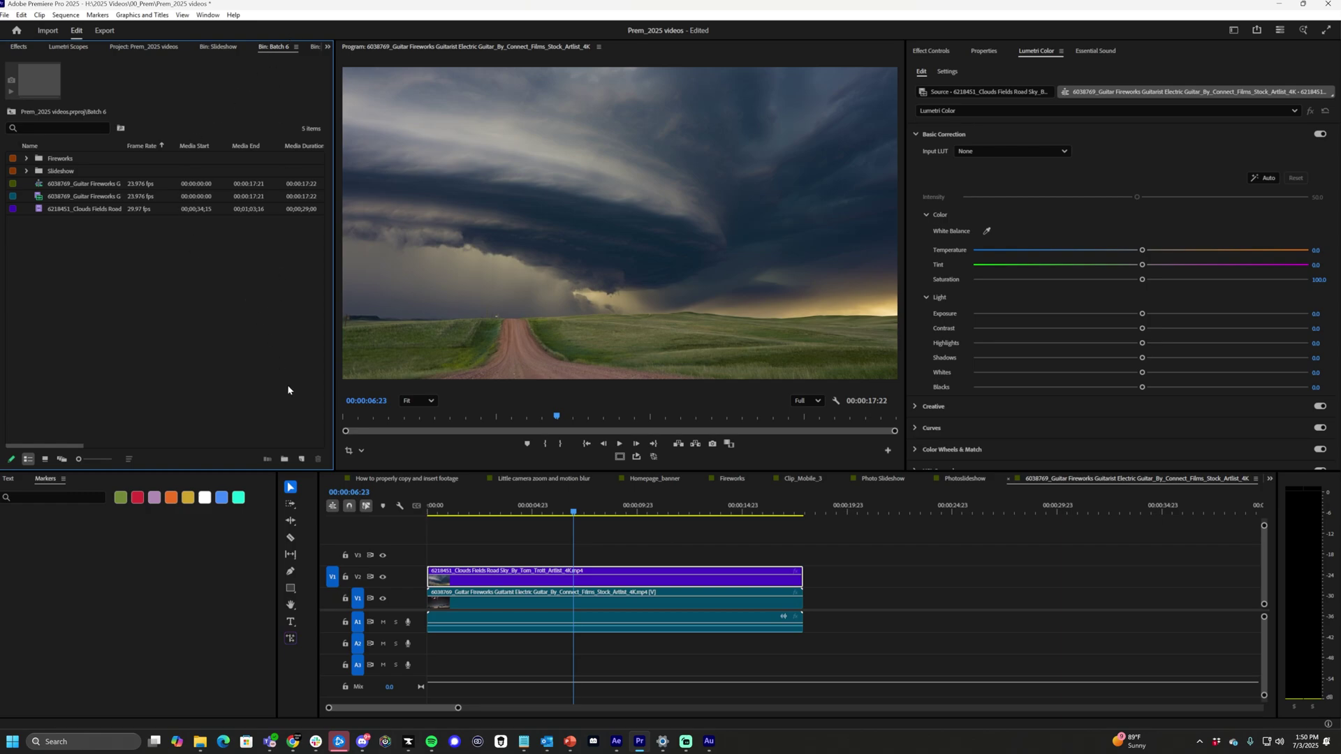
{"action": "left_click", "coordinate": [304, 461]}
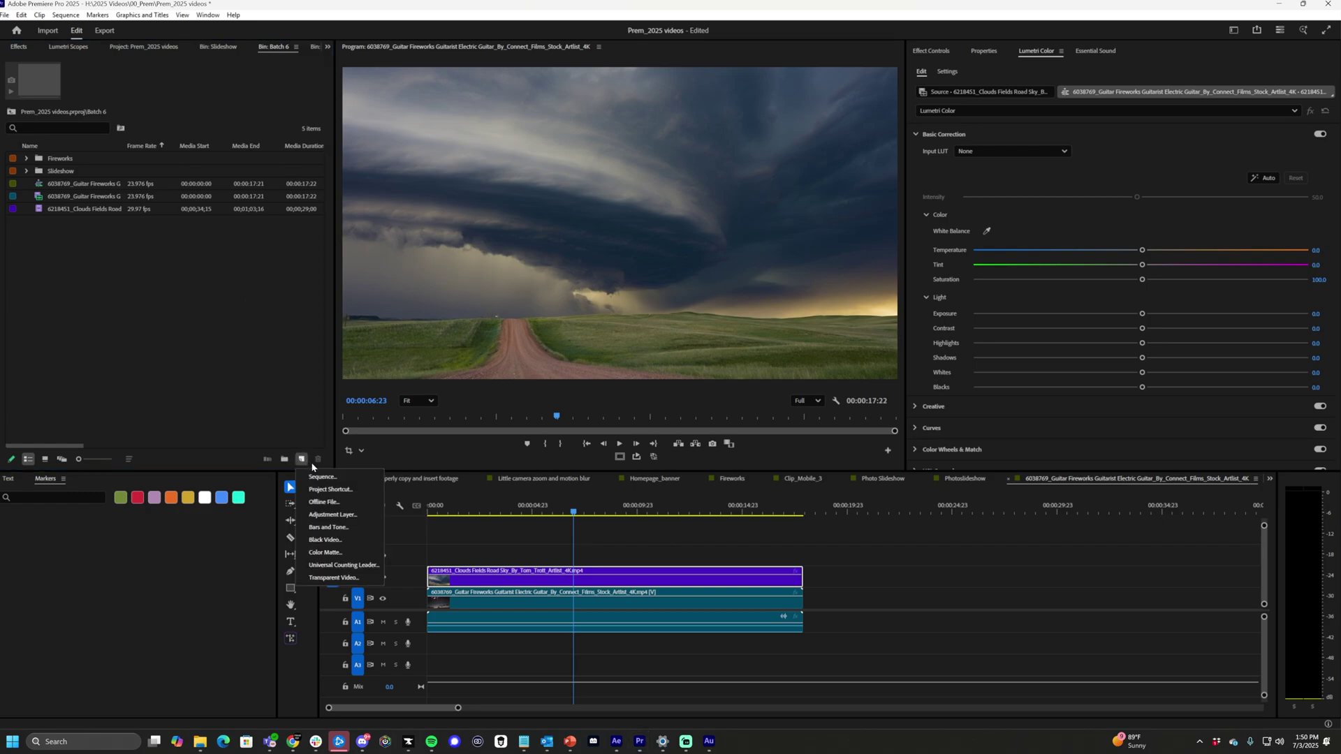
Start a new sequence using the Social Media Portrait 9x16 preset.
{"action": "left_click", "coordinate": [320, 471]}
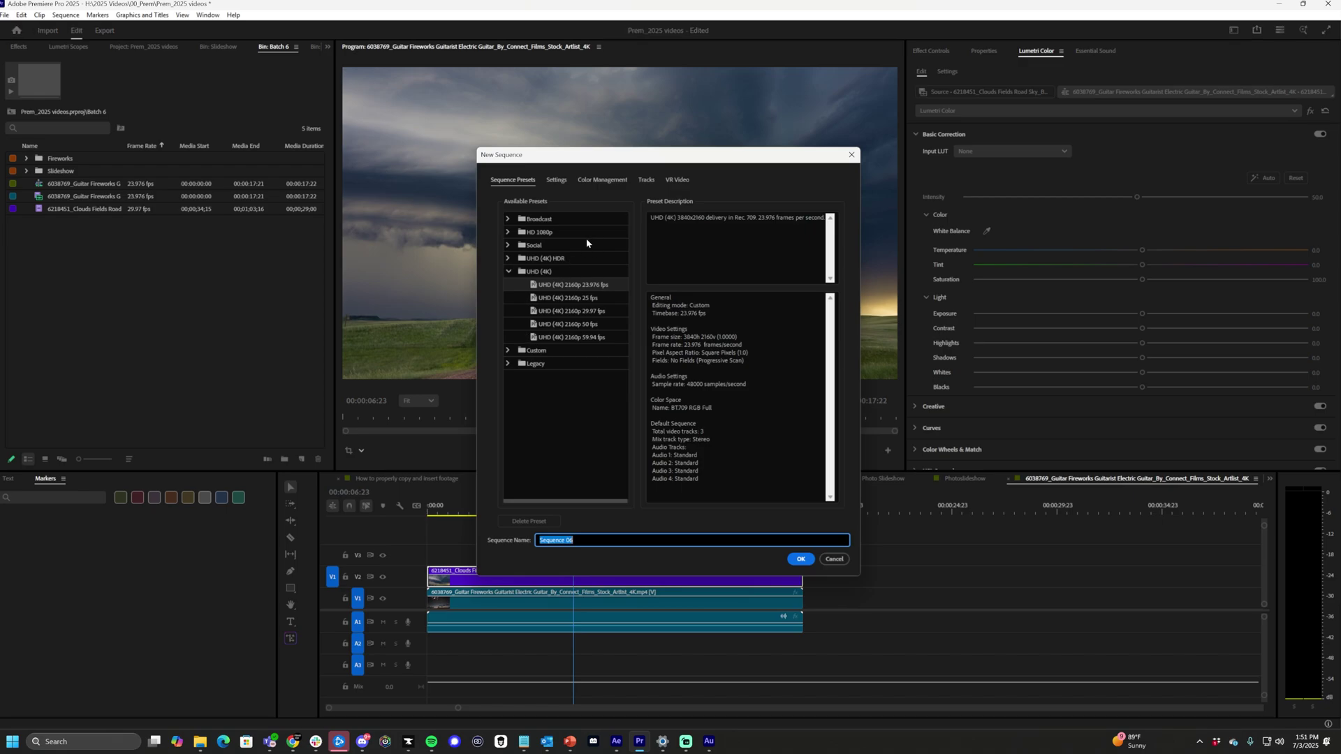
{"action": "left_click", "coordinate": [517, 272]}
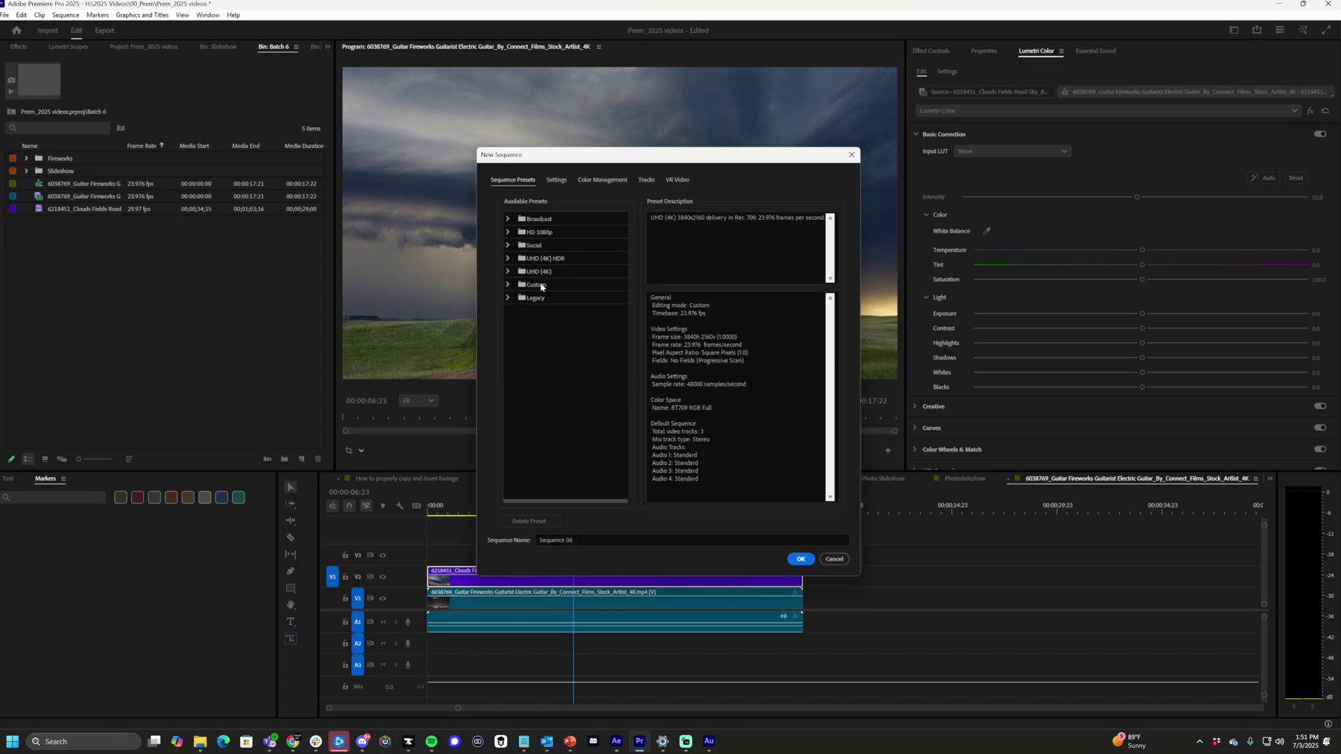
{"action": "left_click", "coordinate": [534, 245]}
{"action": "double_click", "coordinate": [537, 247]}
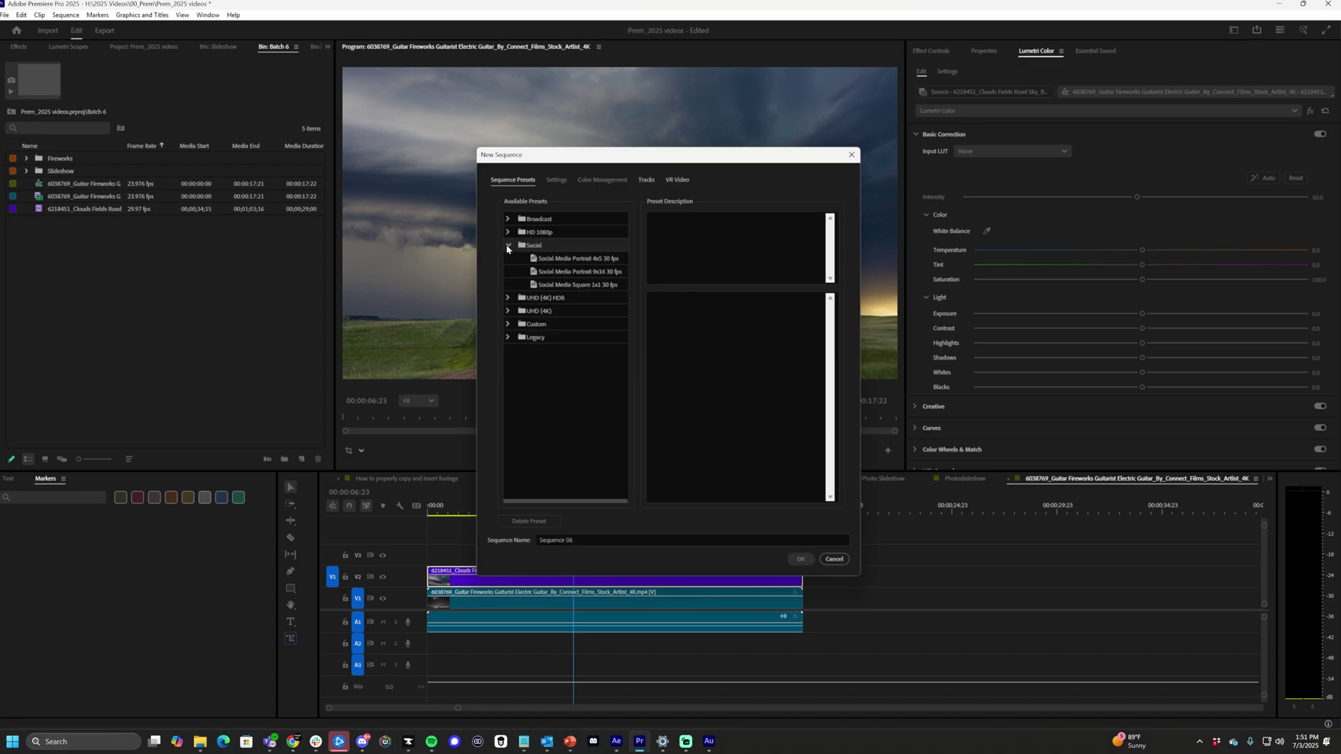
{"action": "left_click", "coordinate": [576, 259]}
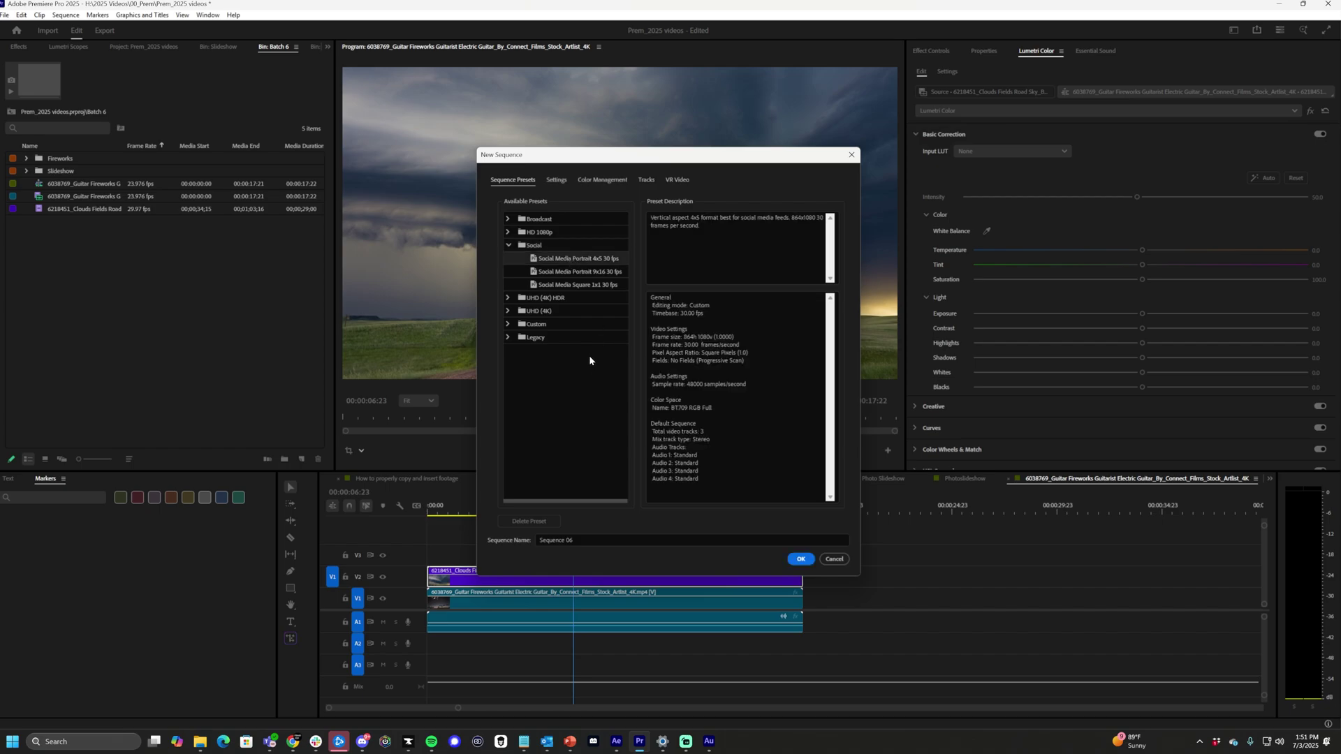
{"action": "left_click", "coordinate": [574, 273]}
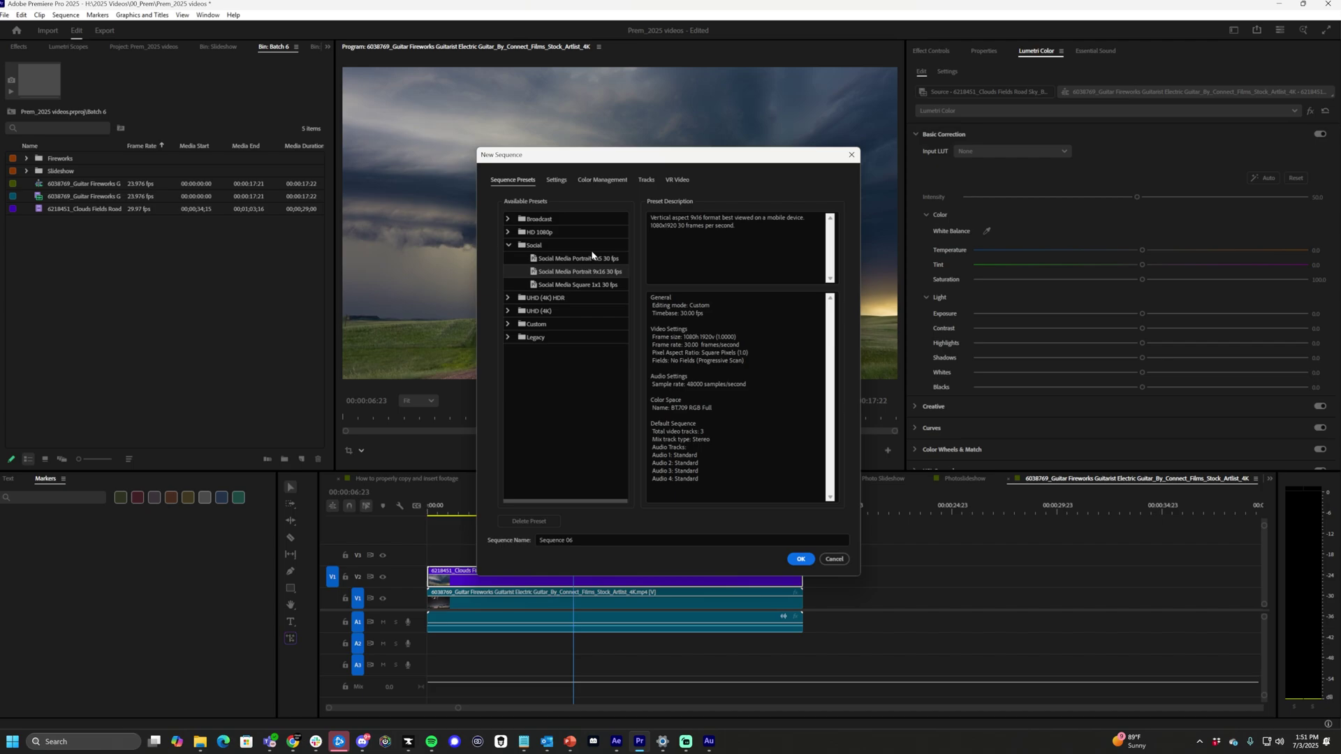
Set the timebase to 23.976 fps, then name the sequence 'Vertical Video' and create it.
{"action": "left_click", "coordinate": [556, 179]}
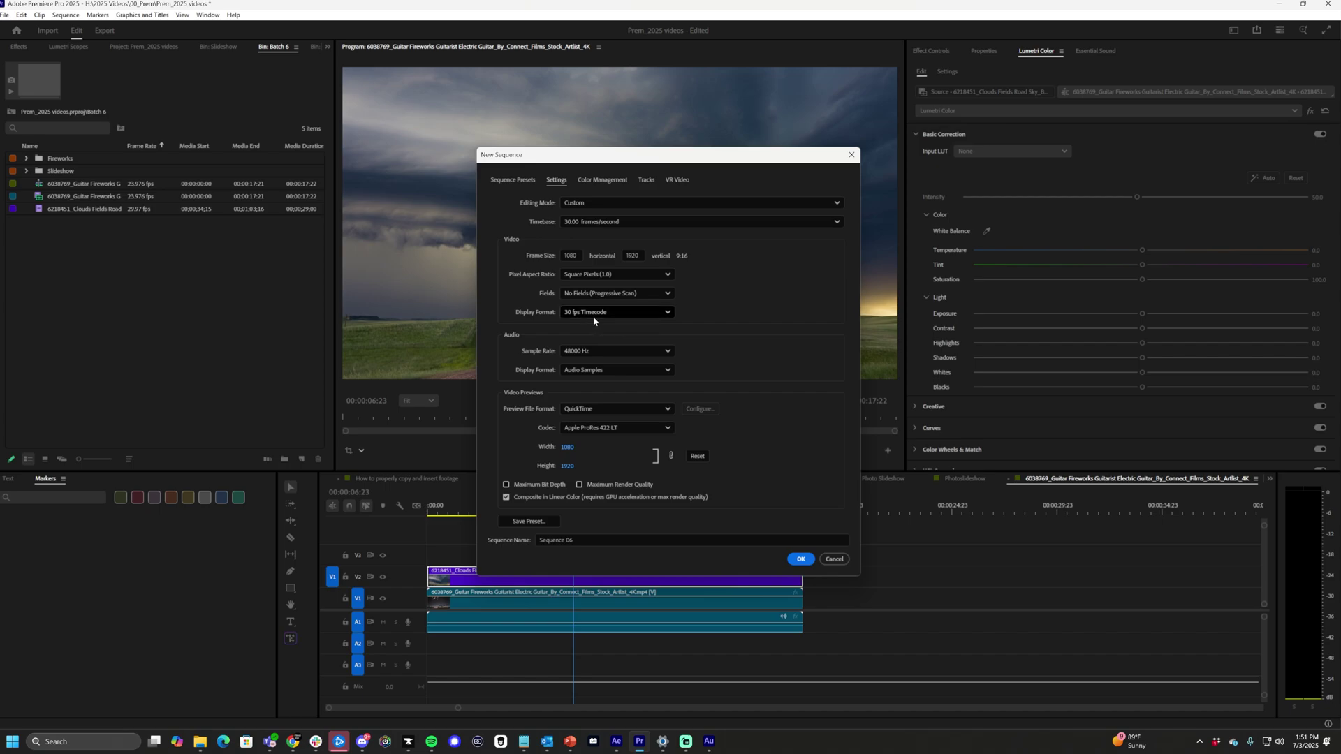
{"action": "left_click", "coordinate": [622, 312]}
{"action": "left_click", "coordinate": [650, 239]}
{"action": "left_click", "coordinate": [637, 220]}
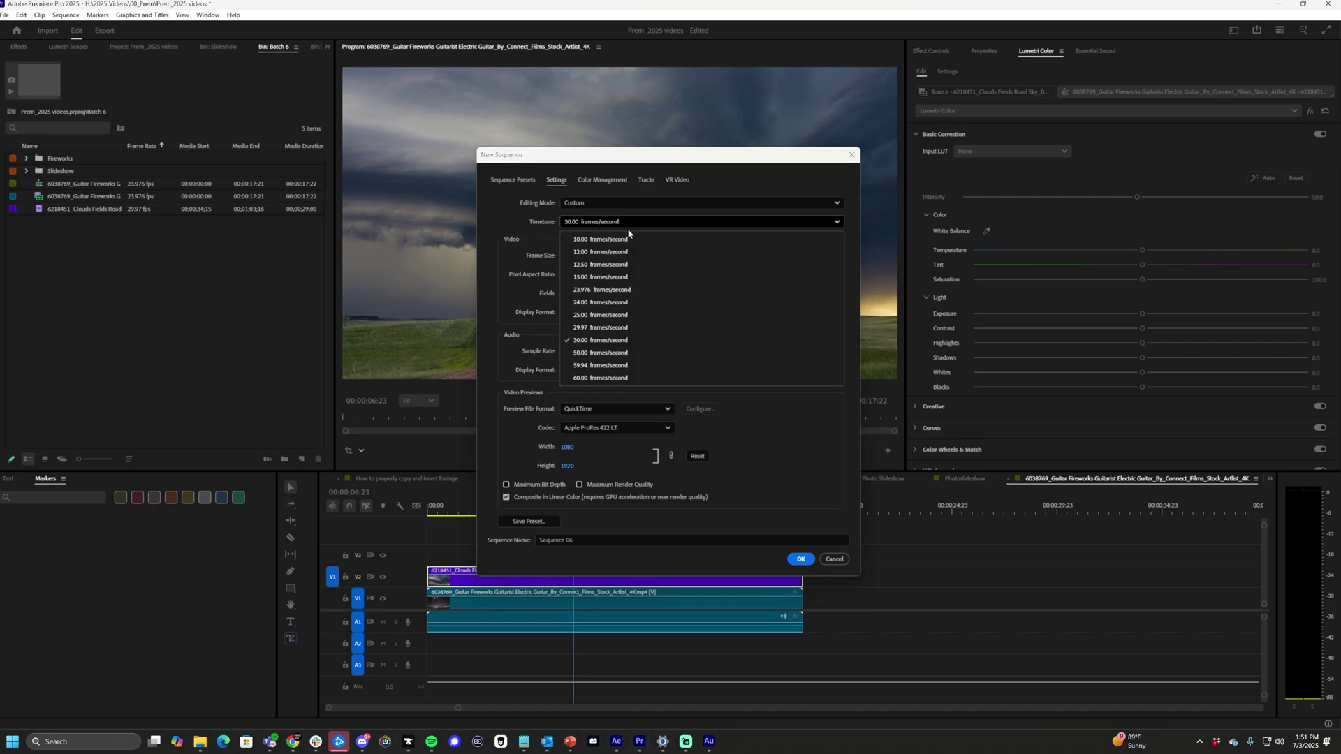
{"action": "left_click", "coordinate": [594, 292]}
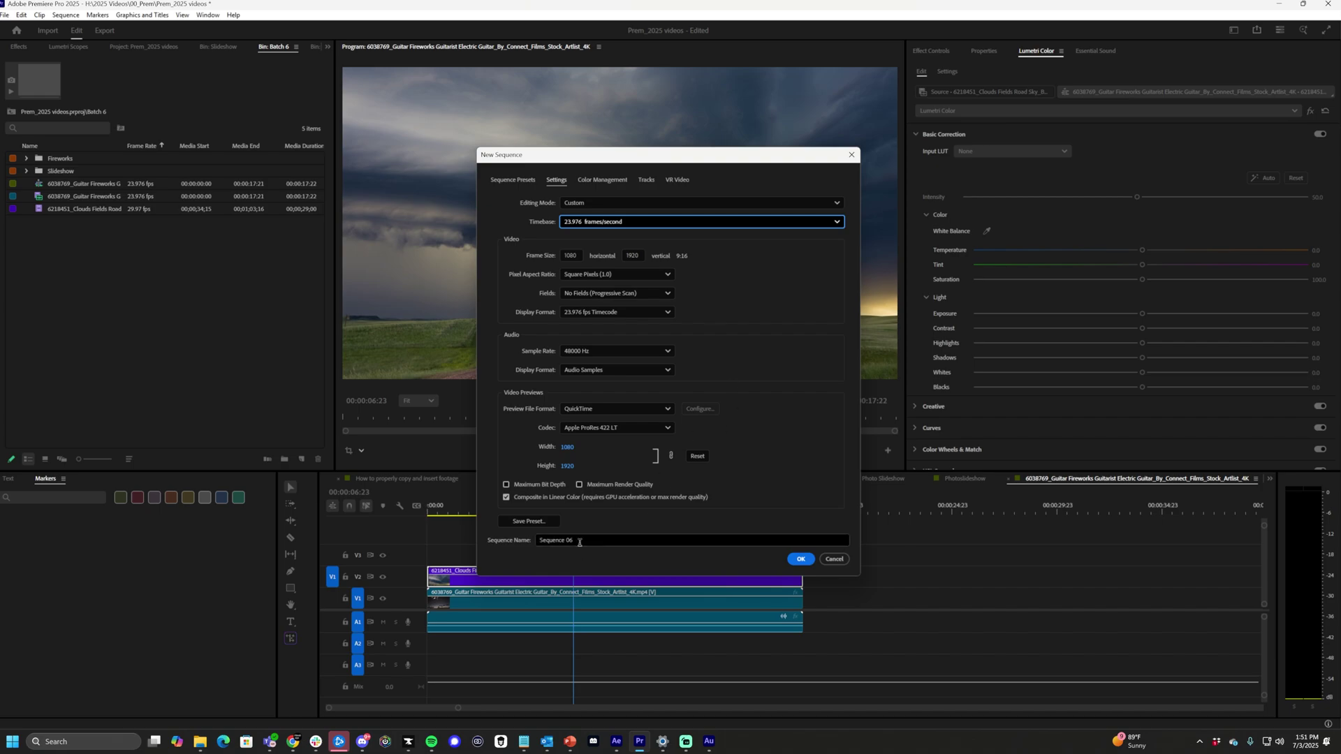
{"action": "left_click", "coordinate": [545, 539]}
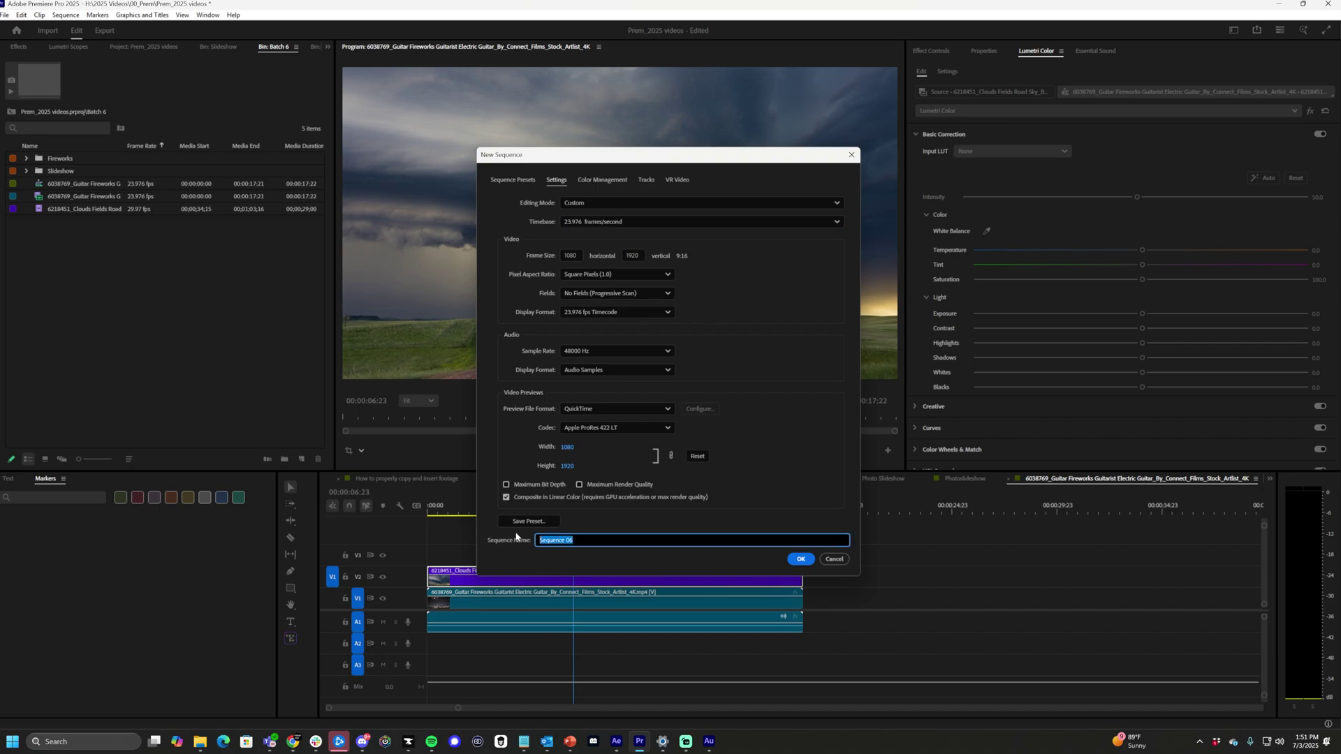
{"action": "type", "text": "Vertical Video"}
{"action": "left_click", "coordinate": [800, 559]}
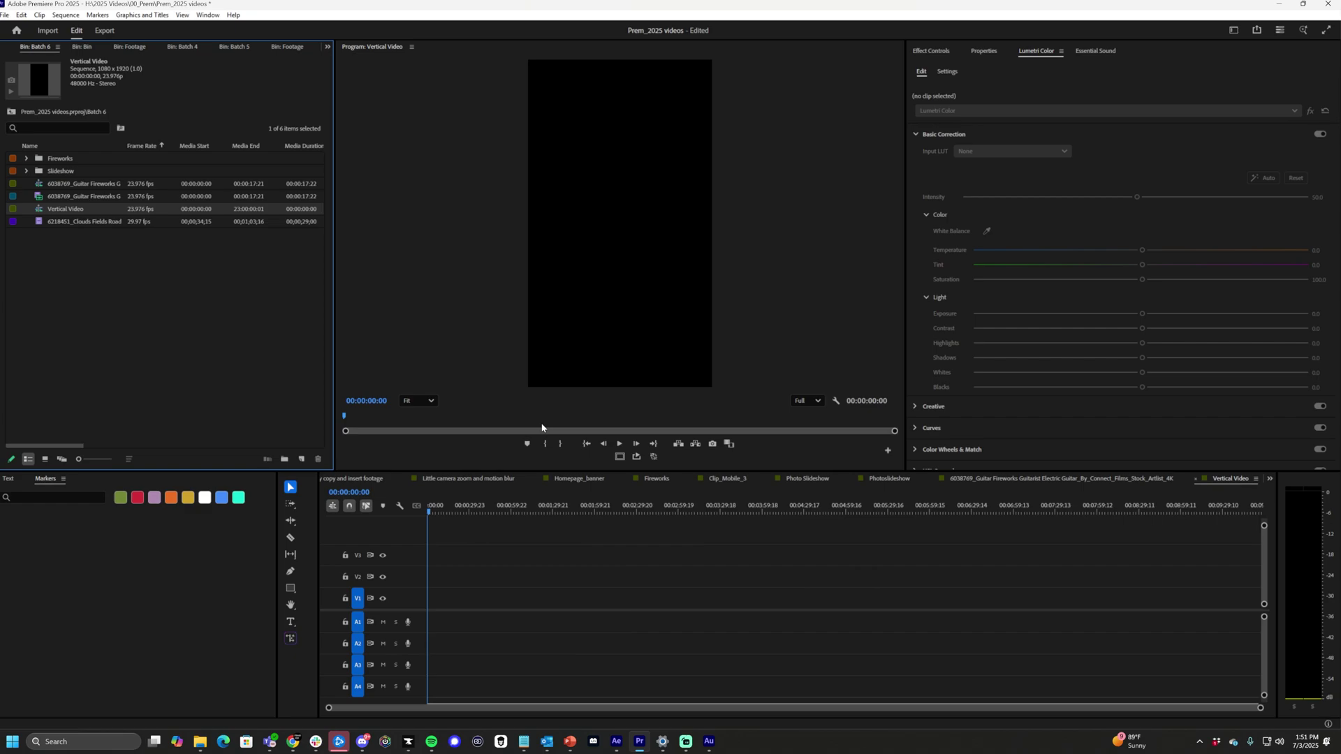
Copy the clouds and fireworks clips from the original sequence to the start of Vertical Video.
{"action": "mouse_move", "coordinate": [442, 509]}
{"action": "left_mouse_down"}
{"action": "mouse_move", "coordinate": [517, 510]}
{"action": "mouse_move", "coordinate": [458, 510]}
{"action": "left_mouse_up"}
{"action": "left_click", "coordinate": [1033, 481]}
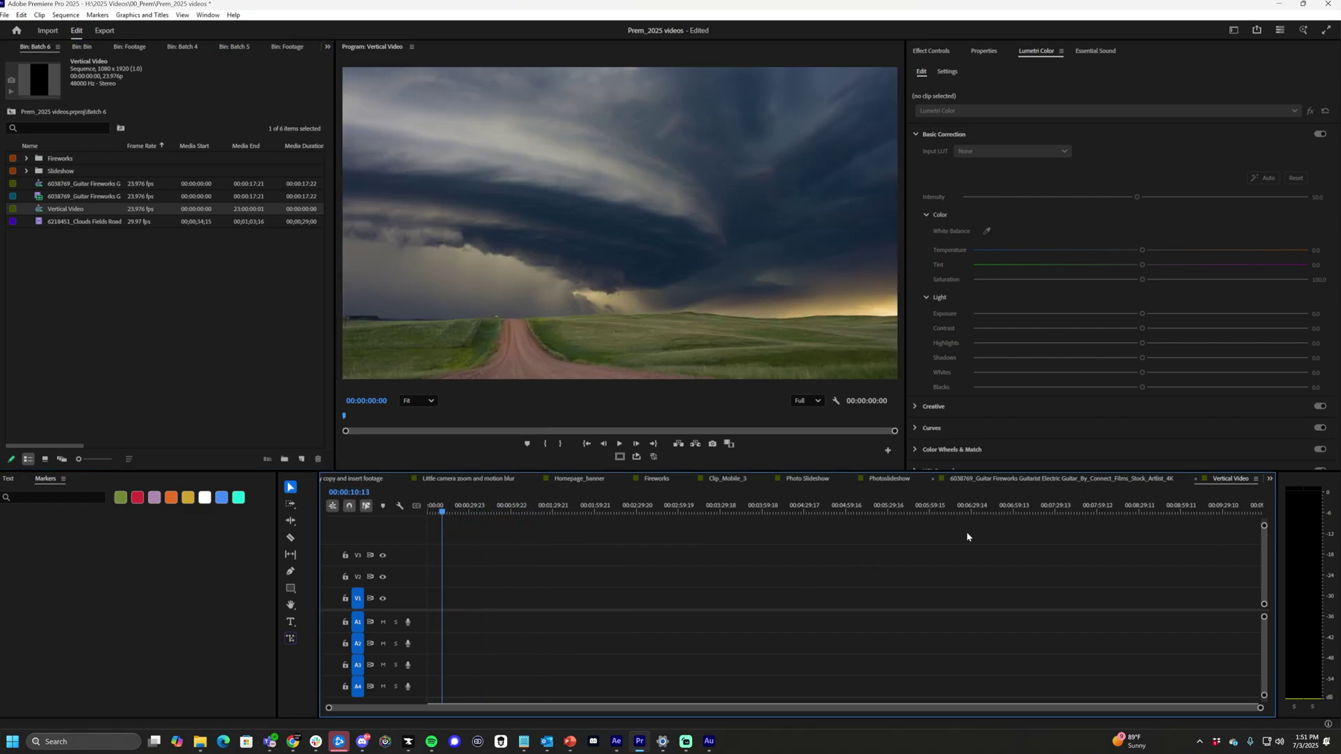
{"action": "left_click_drag", "start_coordinate": [909, 560], "coordinate": [723, 665]}
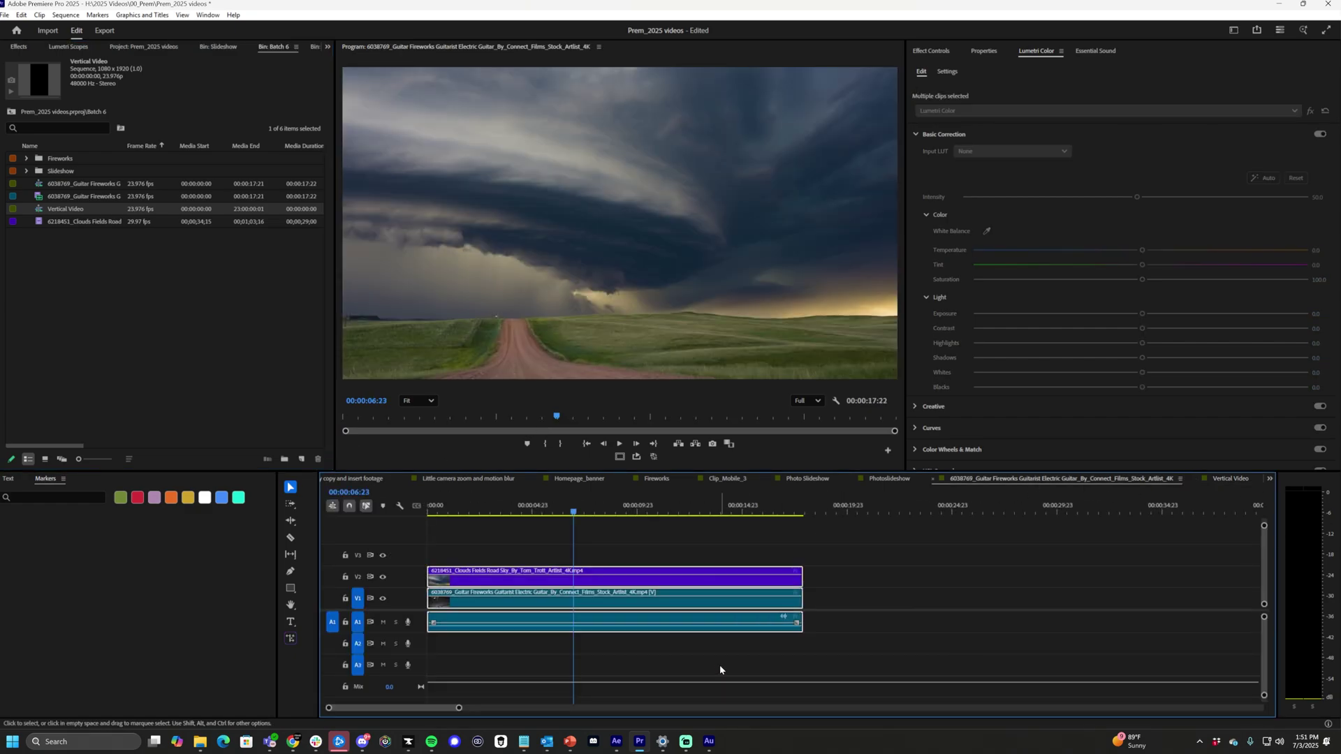
{"action": "left_click", "coordinate": [1230, 480]}
{"action": "key", "text": "Home"}
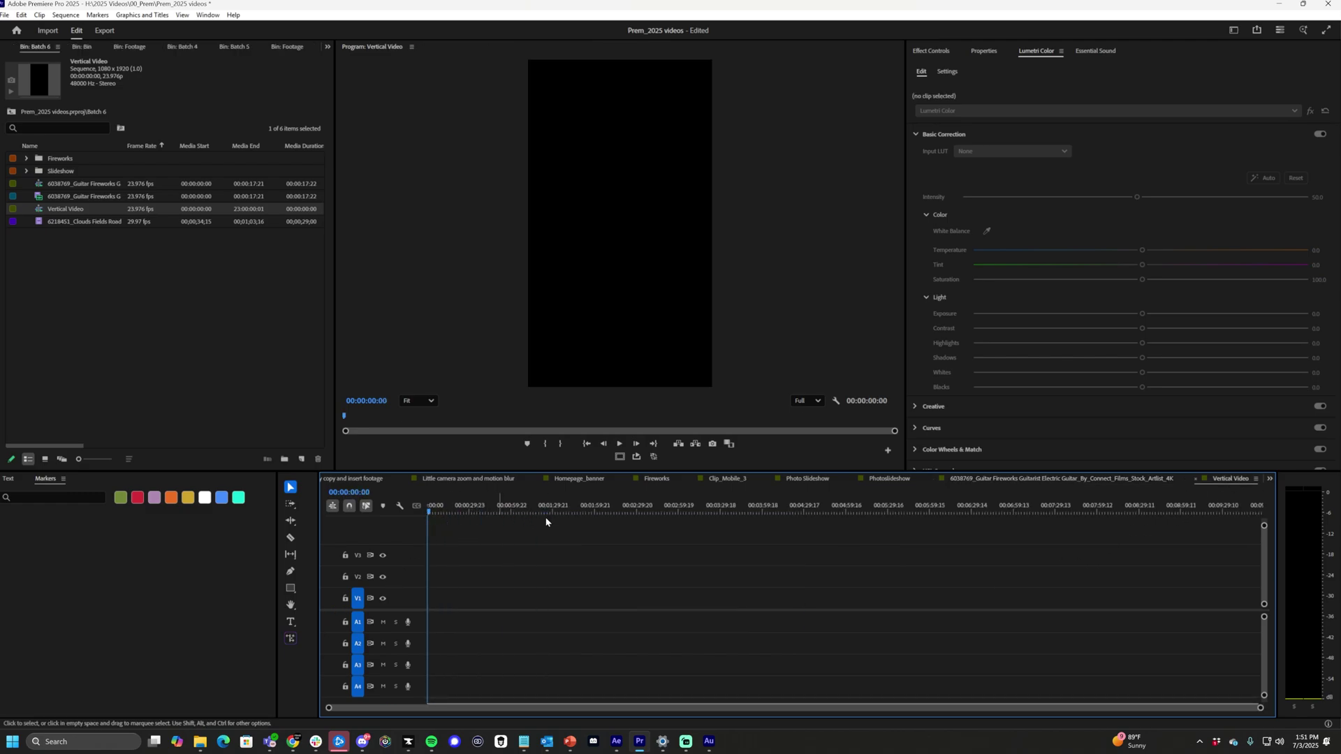
{"action": "key", "text": "ctrl+v"}
{"action": "key", "text": "space"}
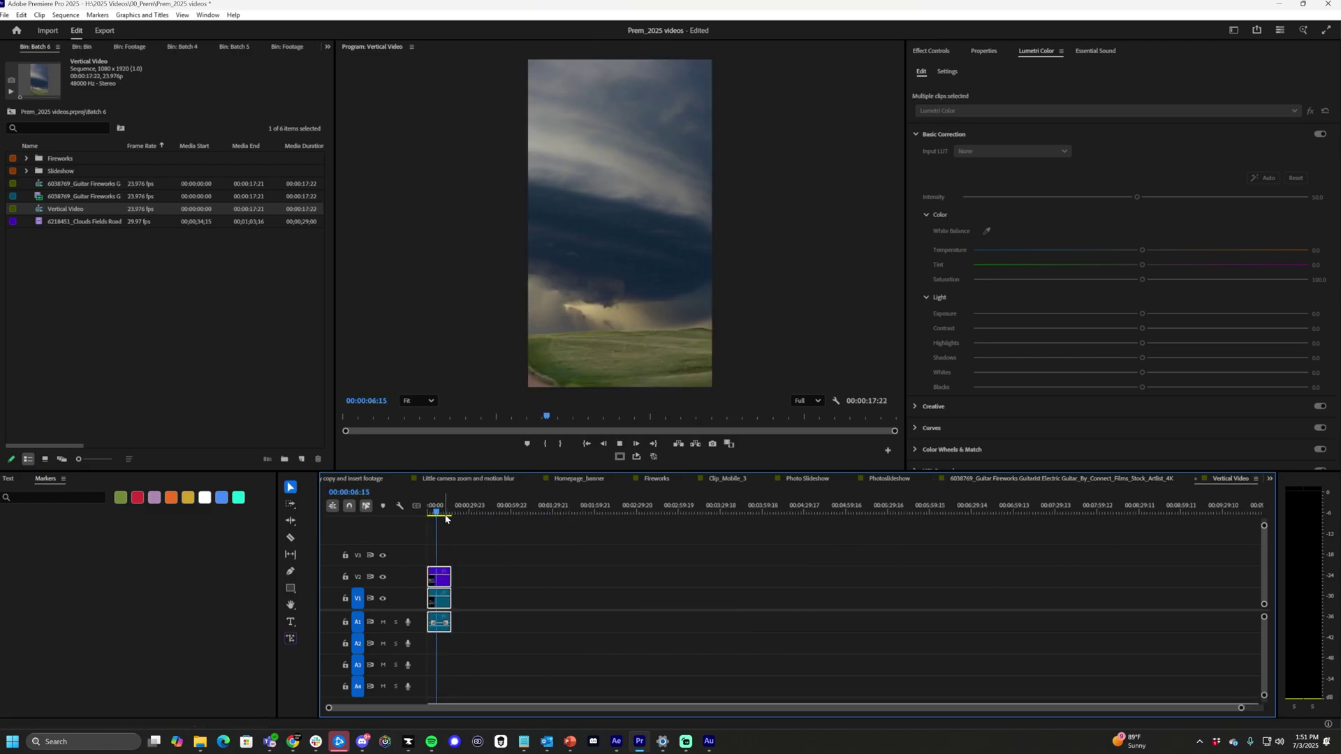
Apply Fit to Frame to the pasted clips and show the clouds clip's Effect Controls.
{"action": "right_click", "coordinate": [438, 583]}
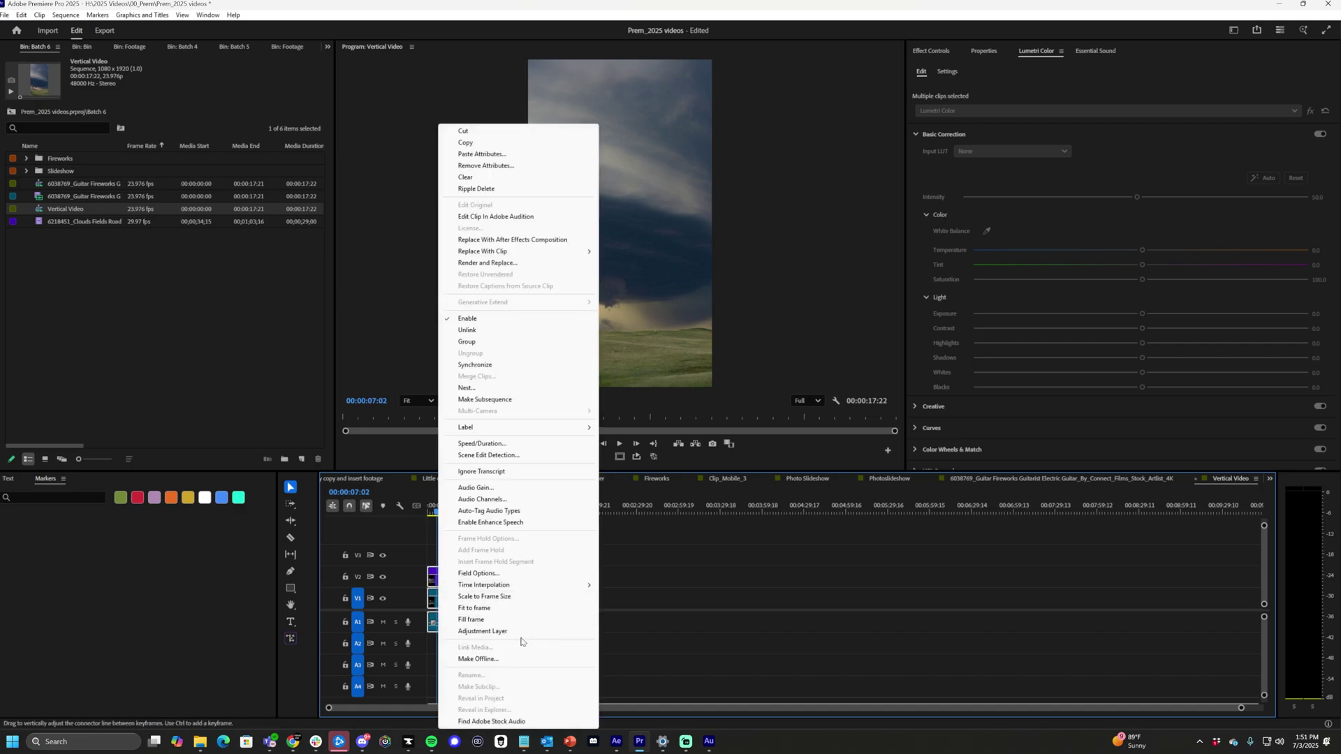
{"action": "left_click", "coordinate": [487, 608]}
{"action": "left_click", "coordinate": [541, 555]}
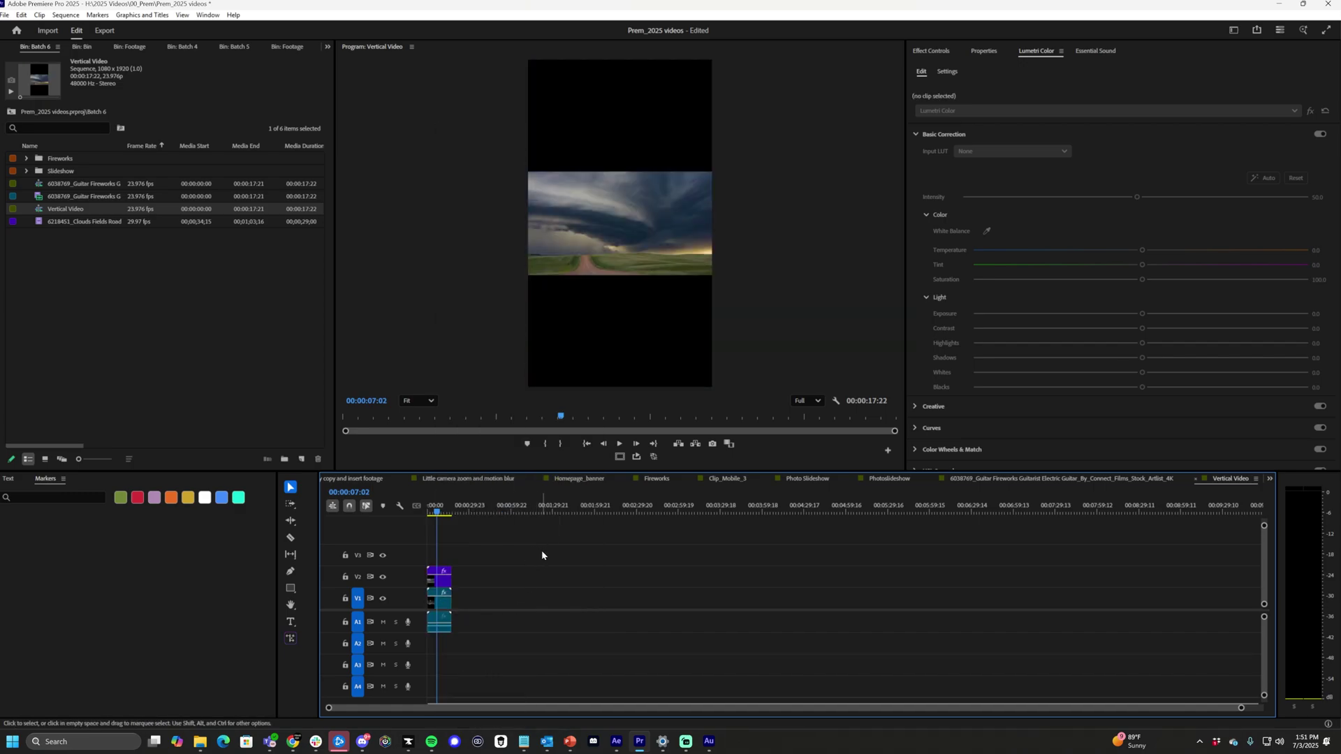
{"action": "left_click", "coordinate": [443, 574]}
{"action": "left_click", "coordinate": [932, 52]}
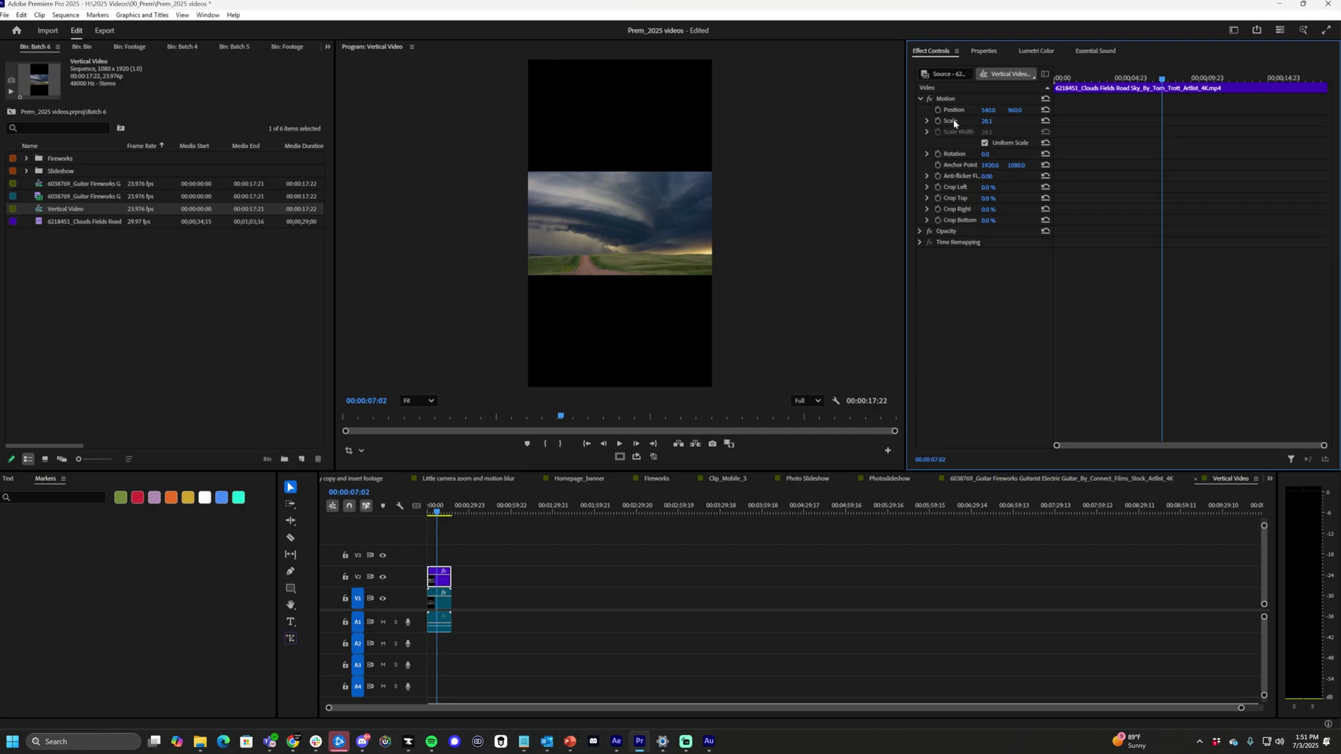
{"action": "left_click", "coordinate": [927, 121]}
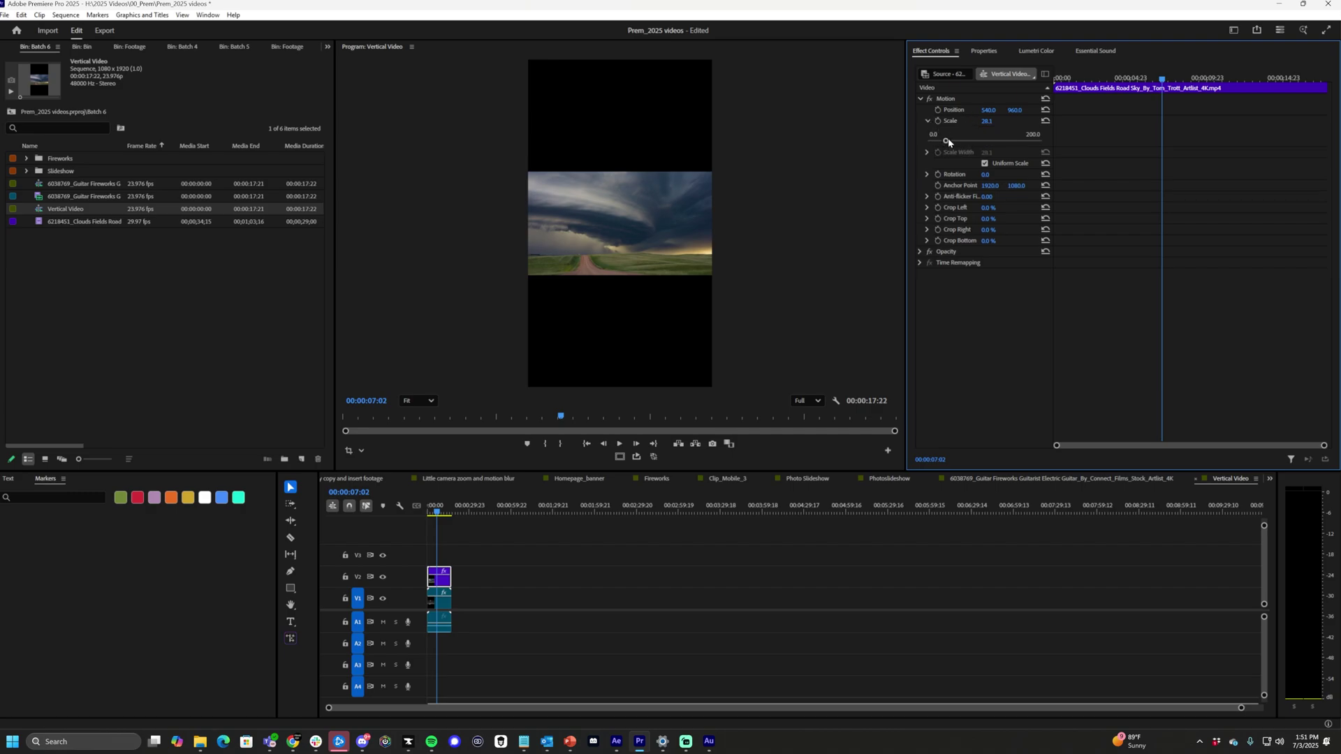
{"action": "left_click_drag", "start_coordinate": [948, 142], "coordinate": [1005, 110]}
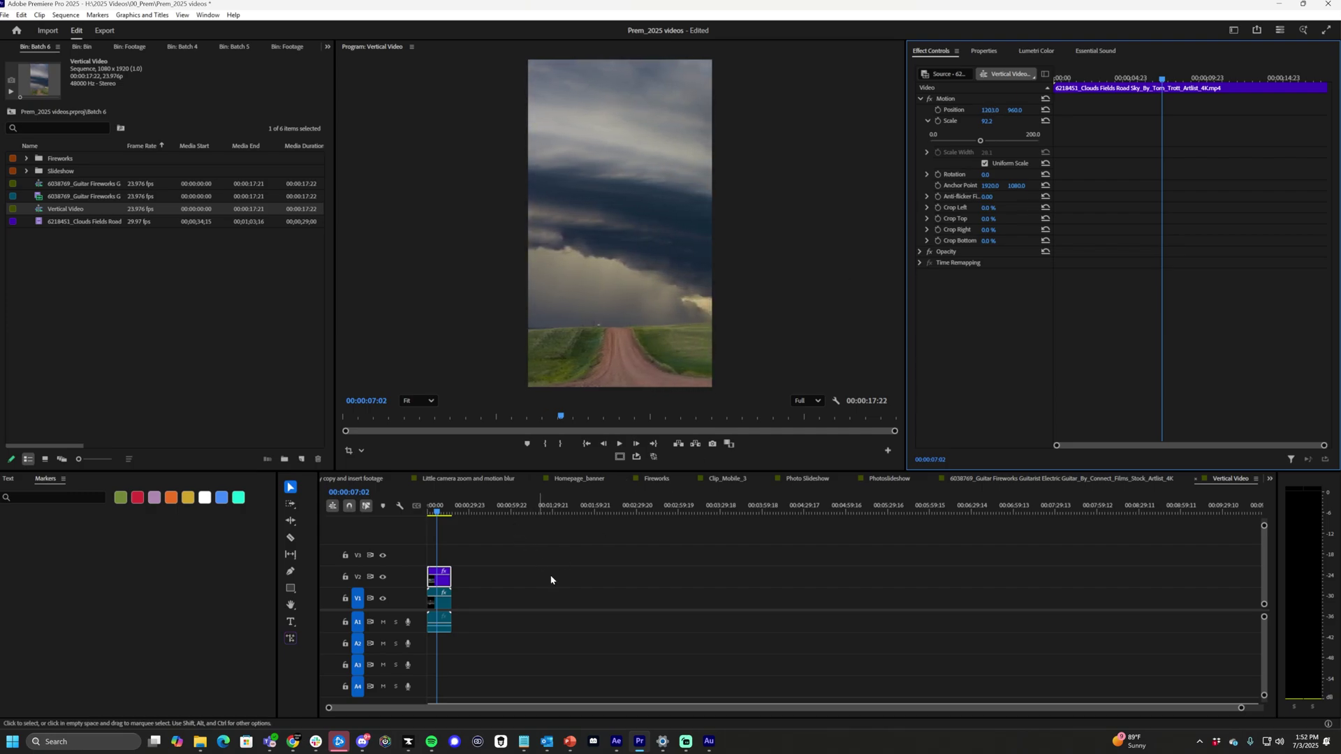
{"action": "left_click_drag", "start_coordinate": [1241, 710], "coordinate": [510, 708]}
{"action": "key", "text": "space"}
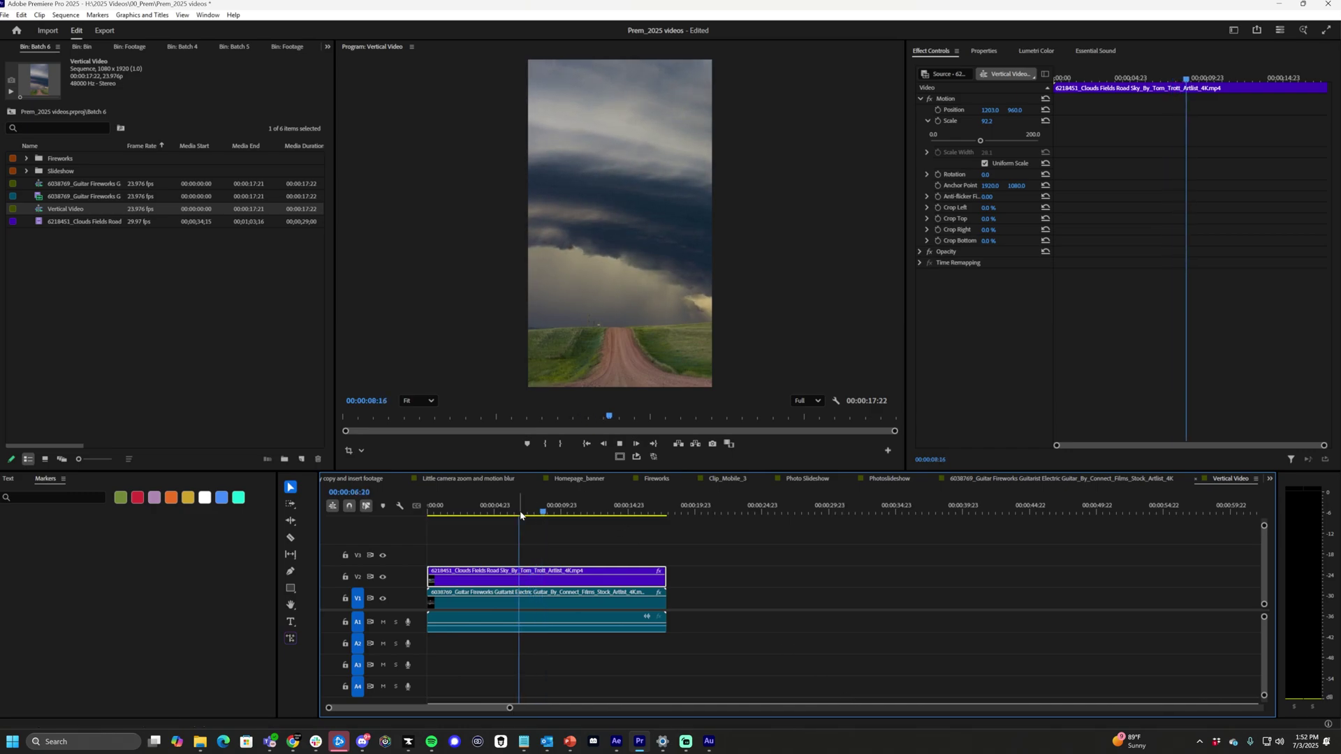
{"action": "key", "text": "Home"}
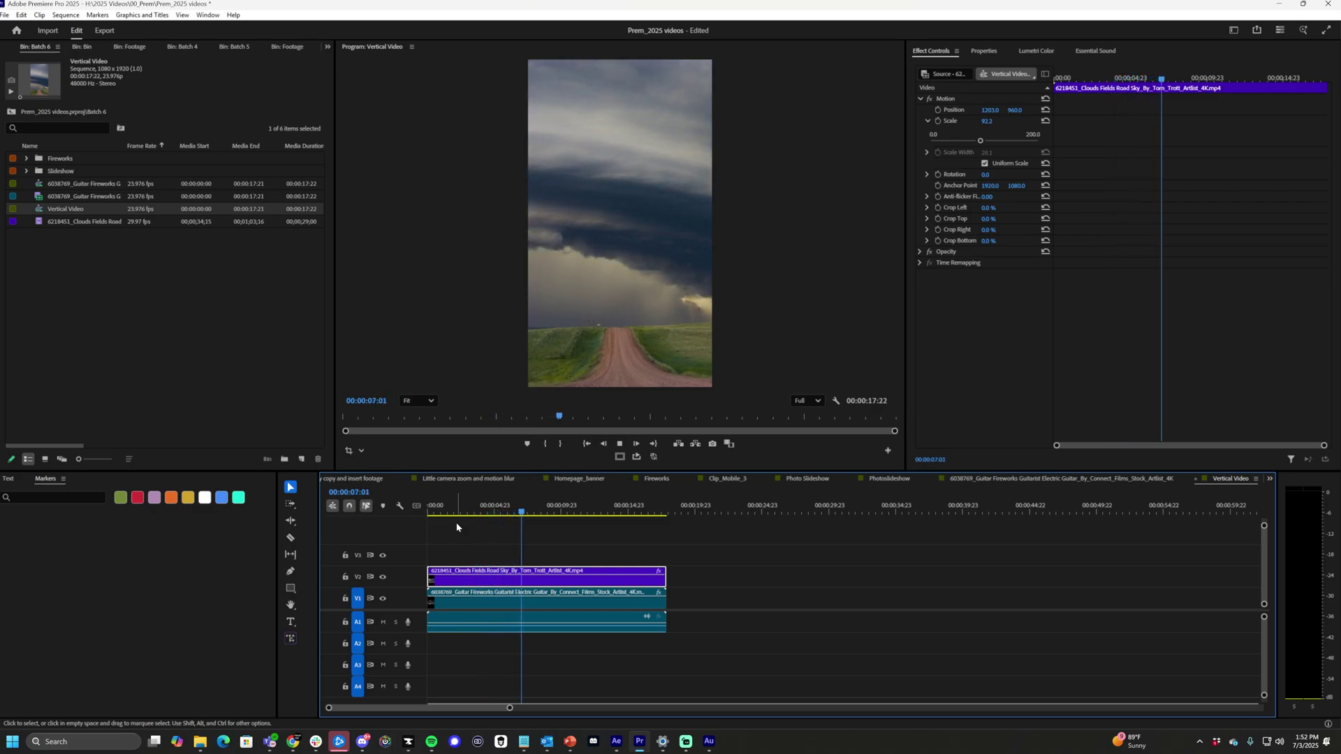
{"action": "key", "text": "space"}
{"action": "left_click", "coordinate": [114, 234]}
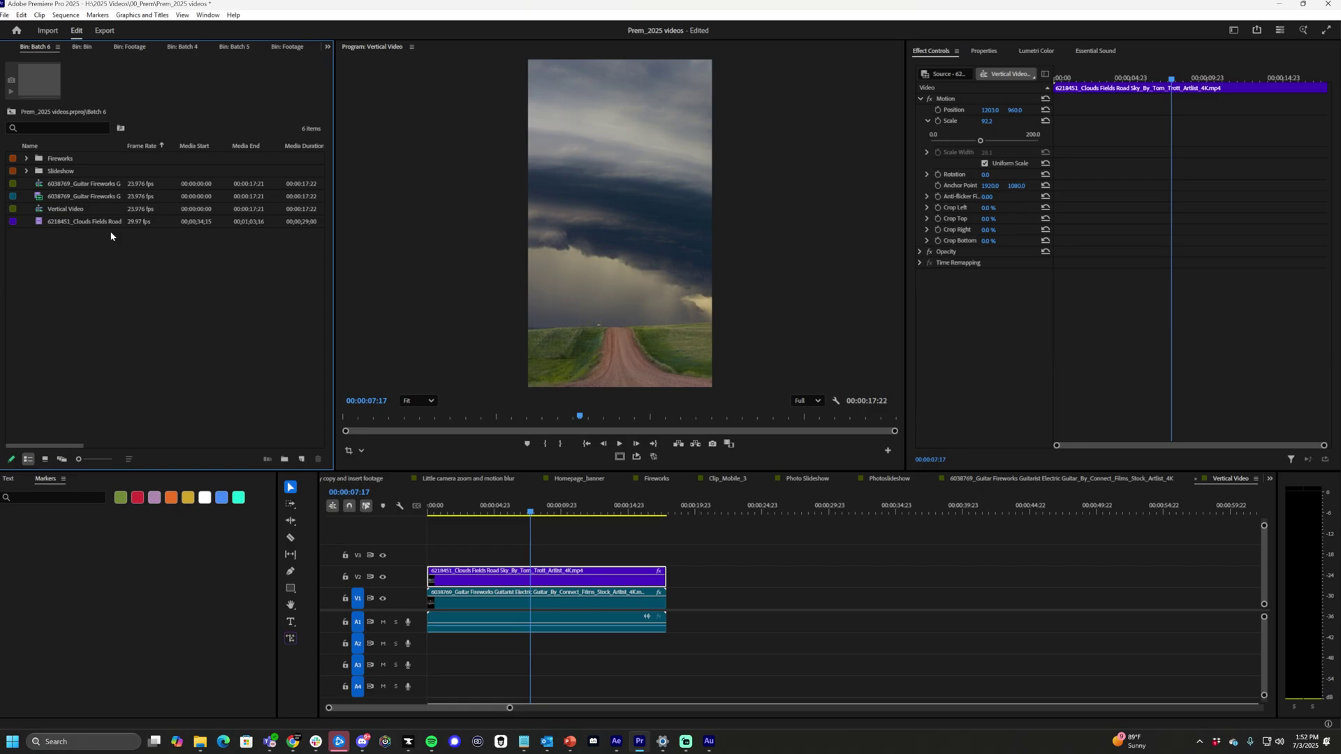
{"action": "left_click", "coordinate": [81, 210]}
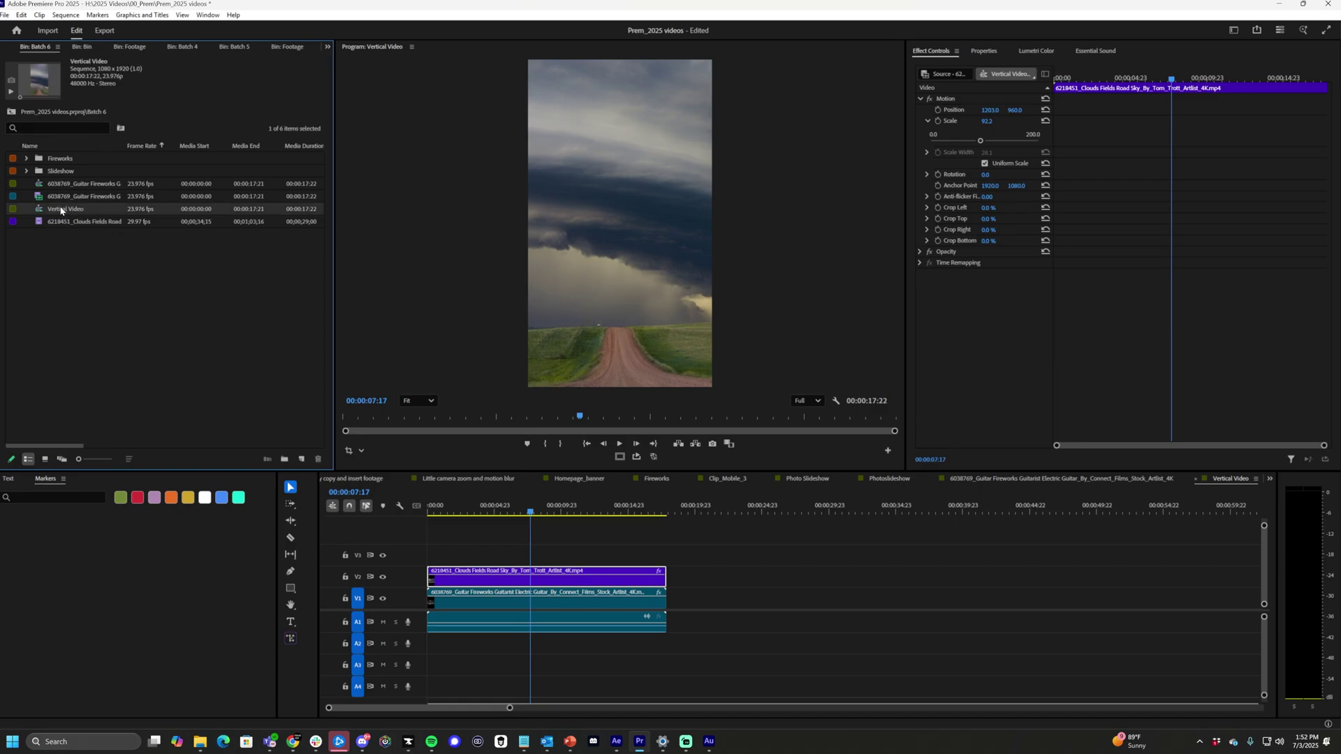
Open export settings for Vertical Video, matching the sequence source with H.264 format.
{"action": "right_click", "coordinate": [54, 210]}
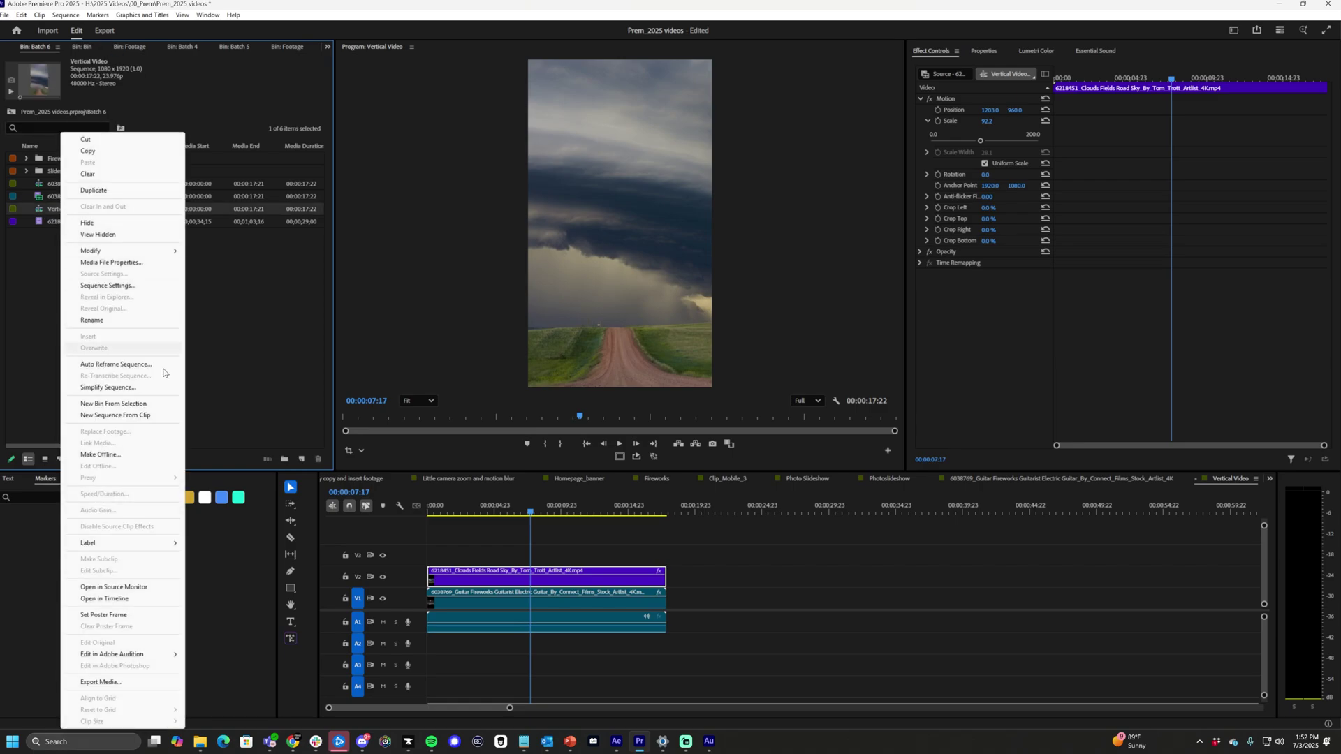
{"action": "left_click", "coordinate": [103, 682]}
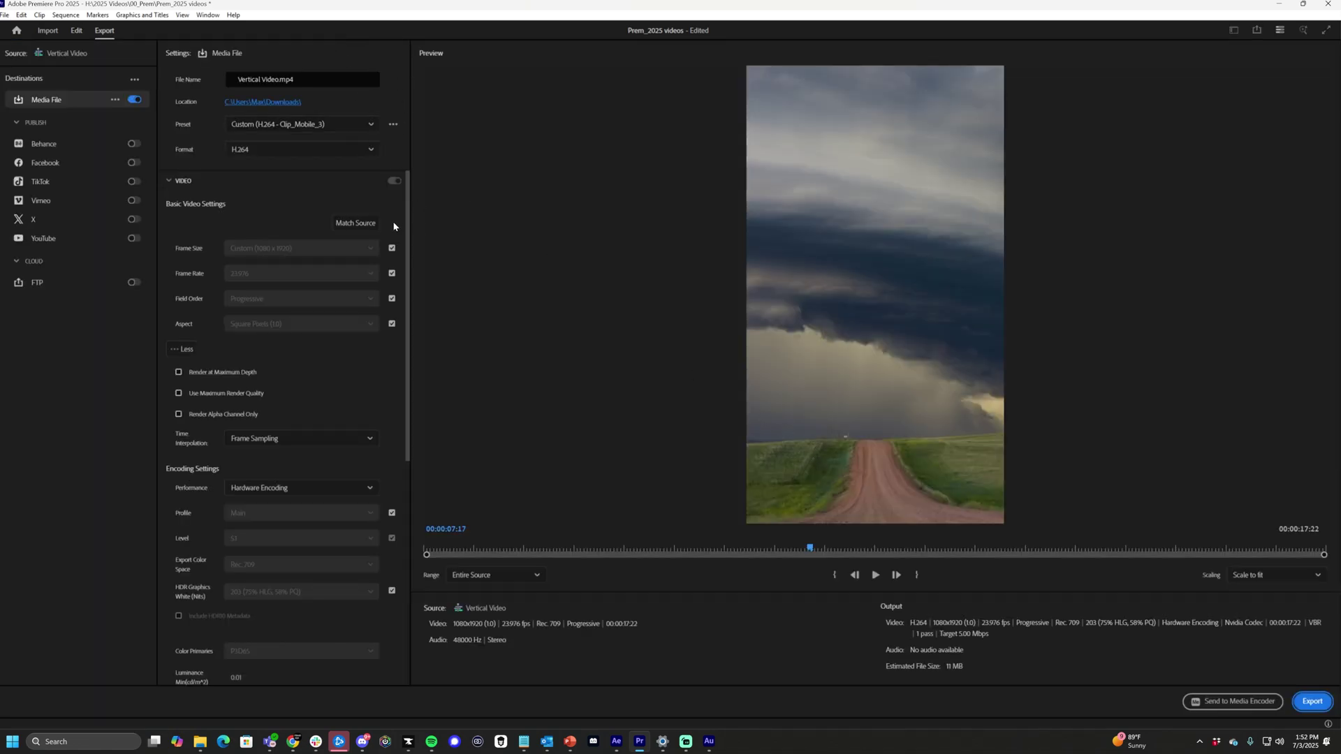
{"action": "left_click", "coordinate": [355, 223]}
{"action": "left_click", "coordinate": [258, 149]}
{"action": "left_click", "coordinate": [197, 163]}
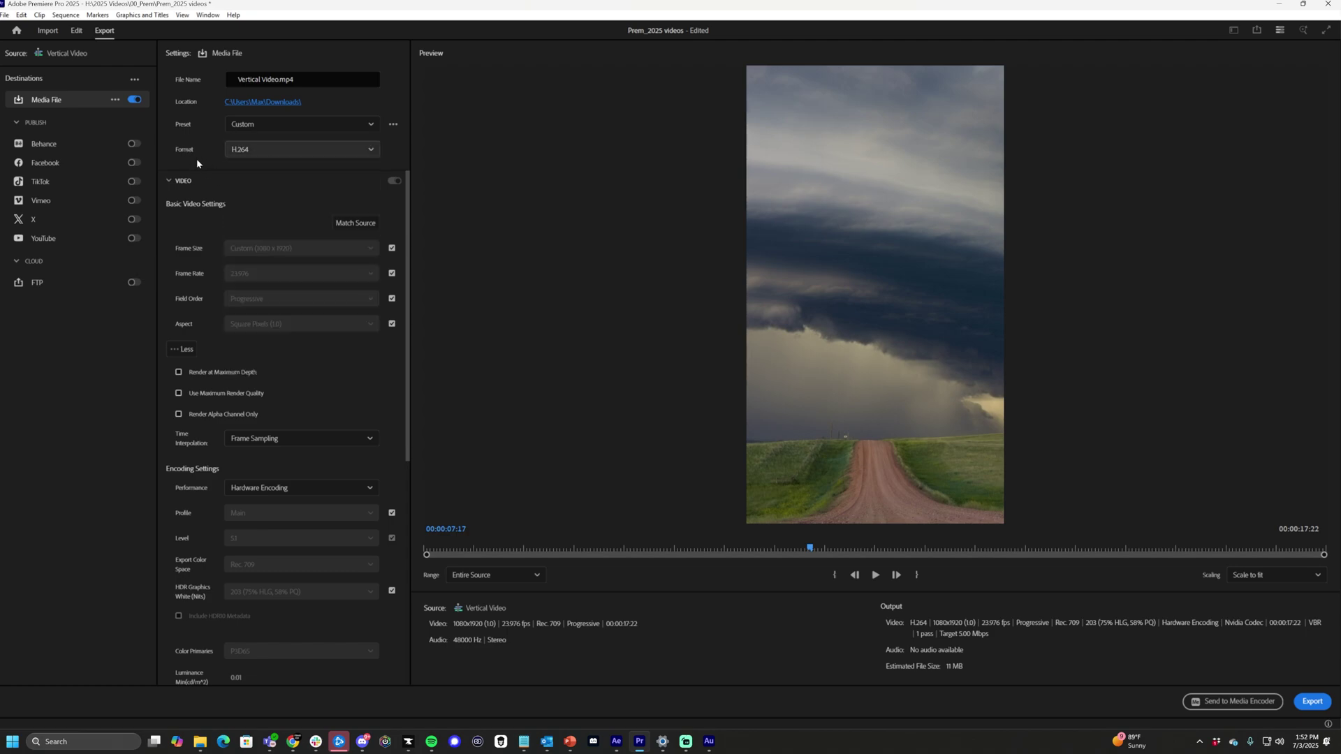
Set the target bitrate to 25 Mbps and include audio in the export.
{"action": "scroll", "coordinate": [292, 191], "scroll_direction": "down", "scroll_amount": 3}
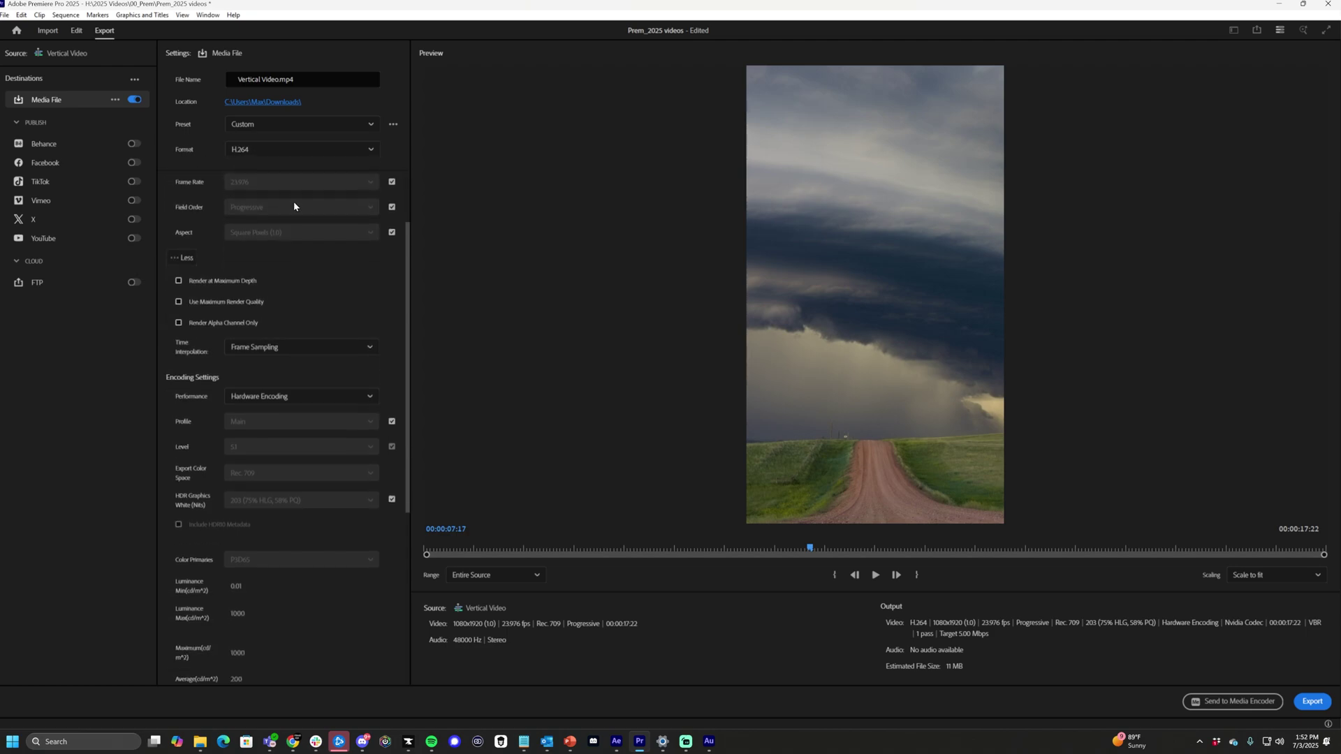
{"action": "scroll", "coordinate": [294, 203], "scroll_direction": "down", "scroll_amount": 8}
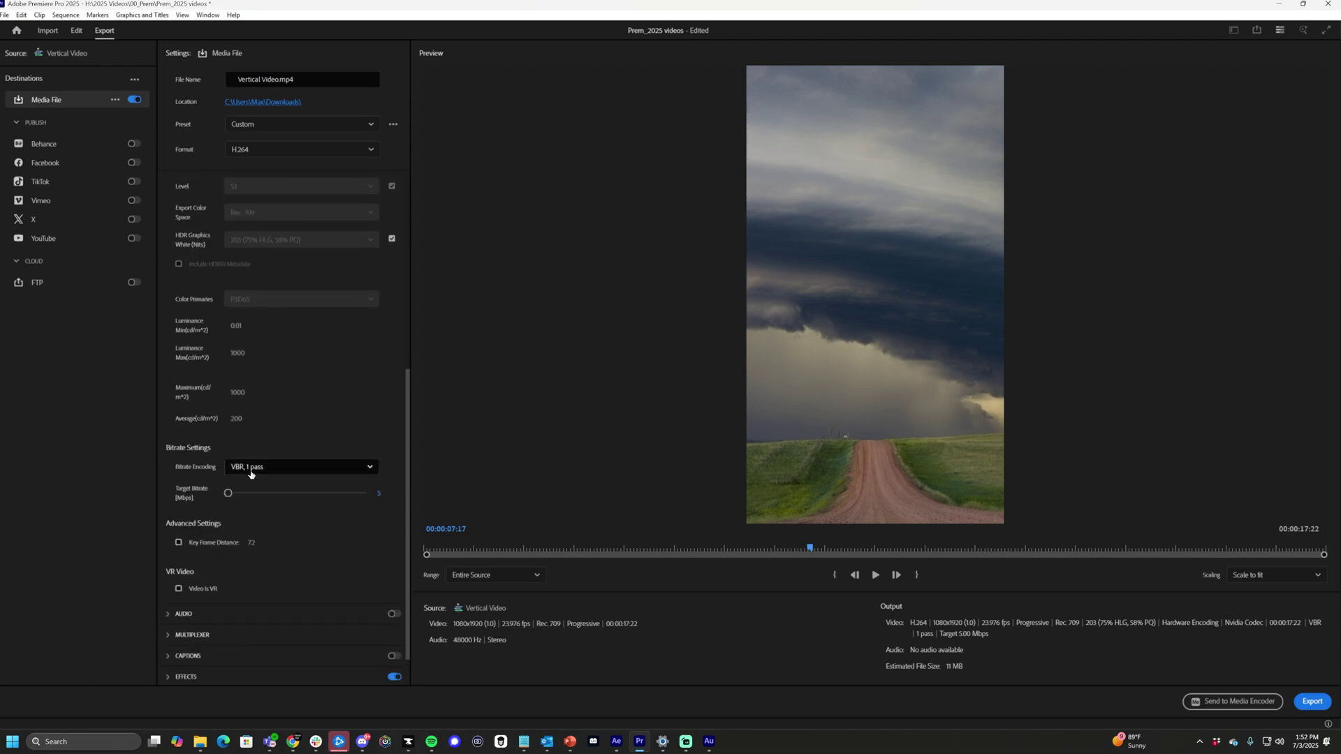
{"action": "left_click", "coordinate": [378, 493]}
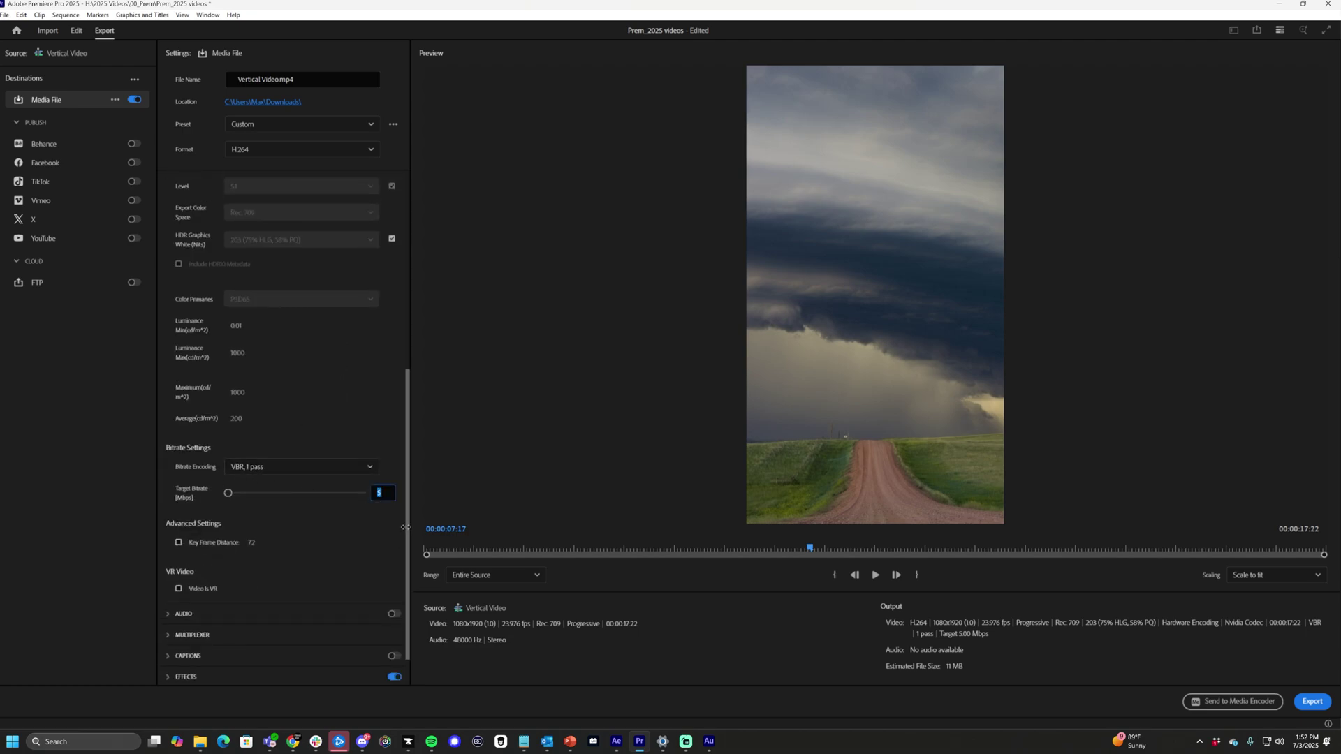
{"action": "type", "text": "25"}
{"action": "key", "text": "Return"}
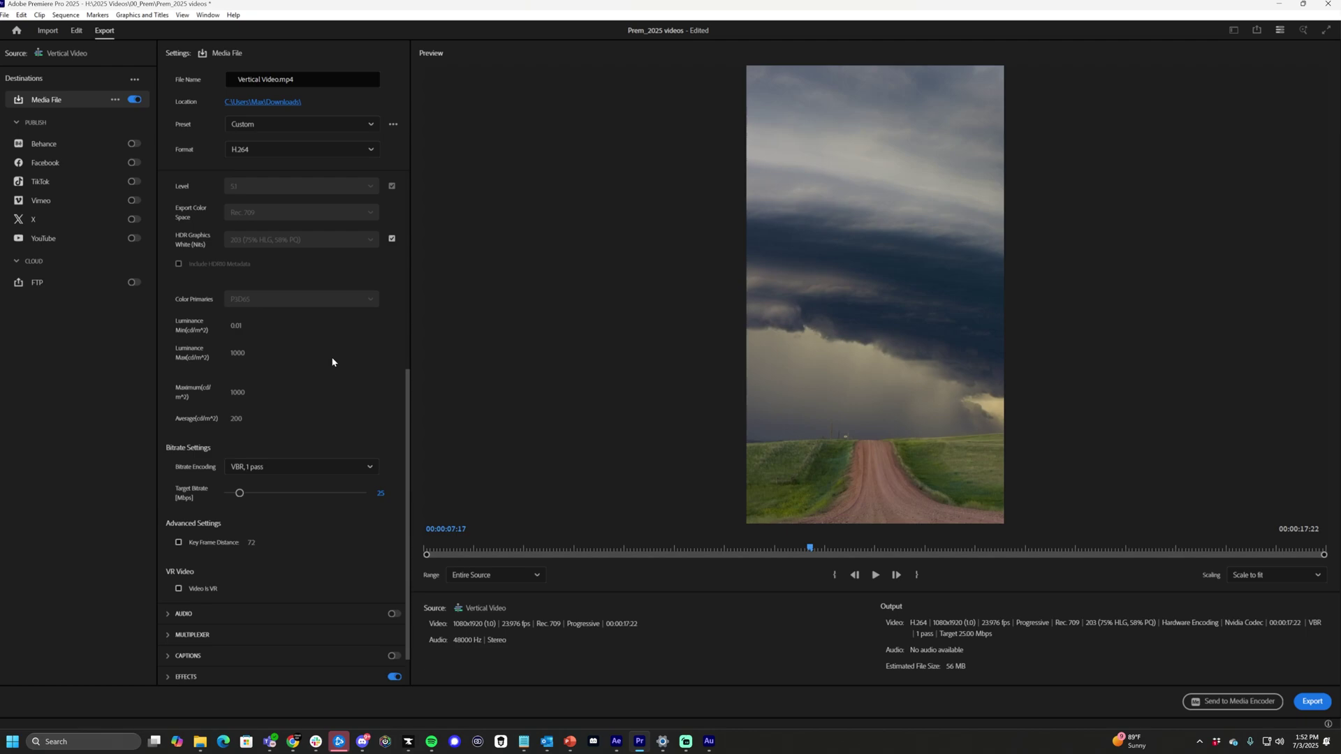
{"action": "scroll", "coordinate": [333, 359], "scroll_direction": "down", "scroll_amount": 2}
{"action": "left_click", "coordinate": [394, 570]}
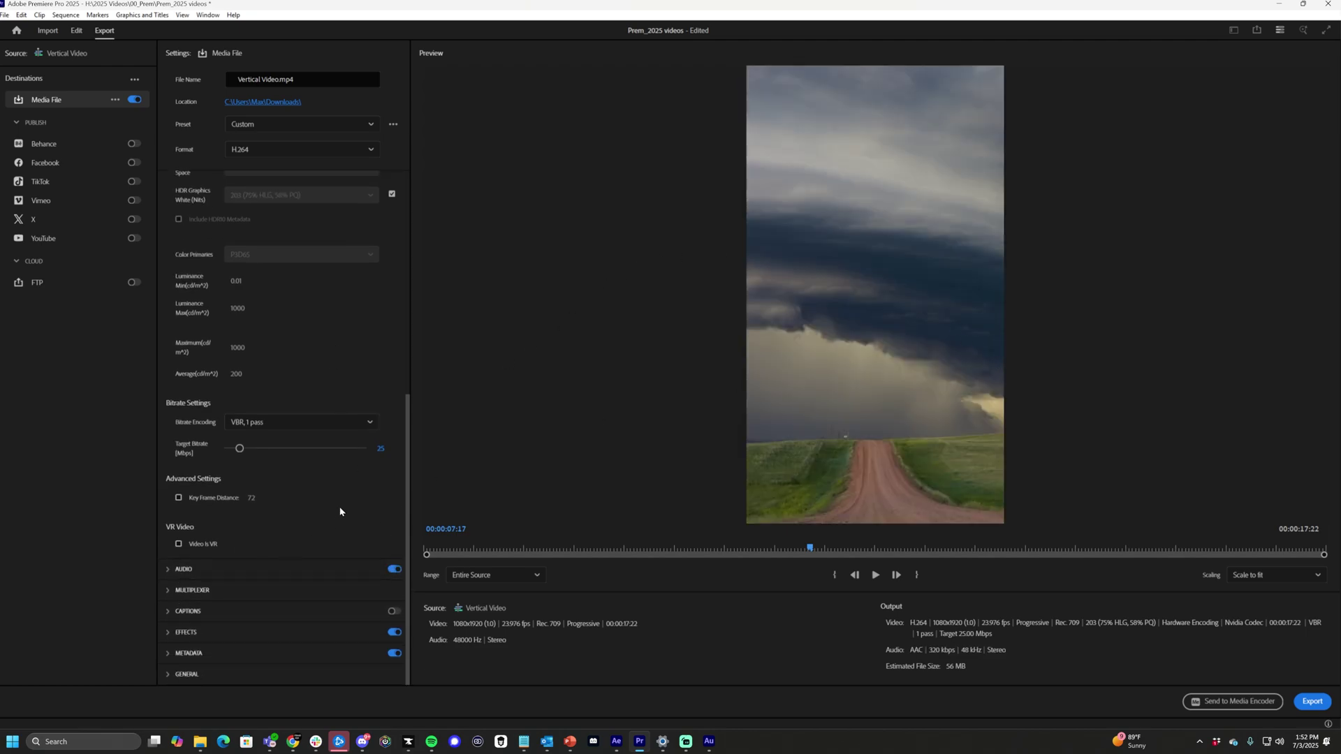
Enable ITU BS.1770-3 loudness normalization with -14 LUFS target, 0 tolerance and -1 max true peak.
{"action": "left_click", "coordinate": [168, 634]}
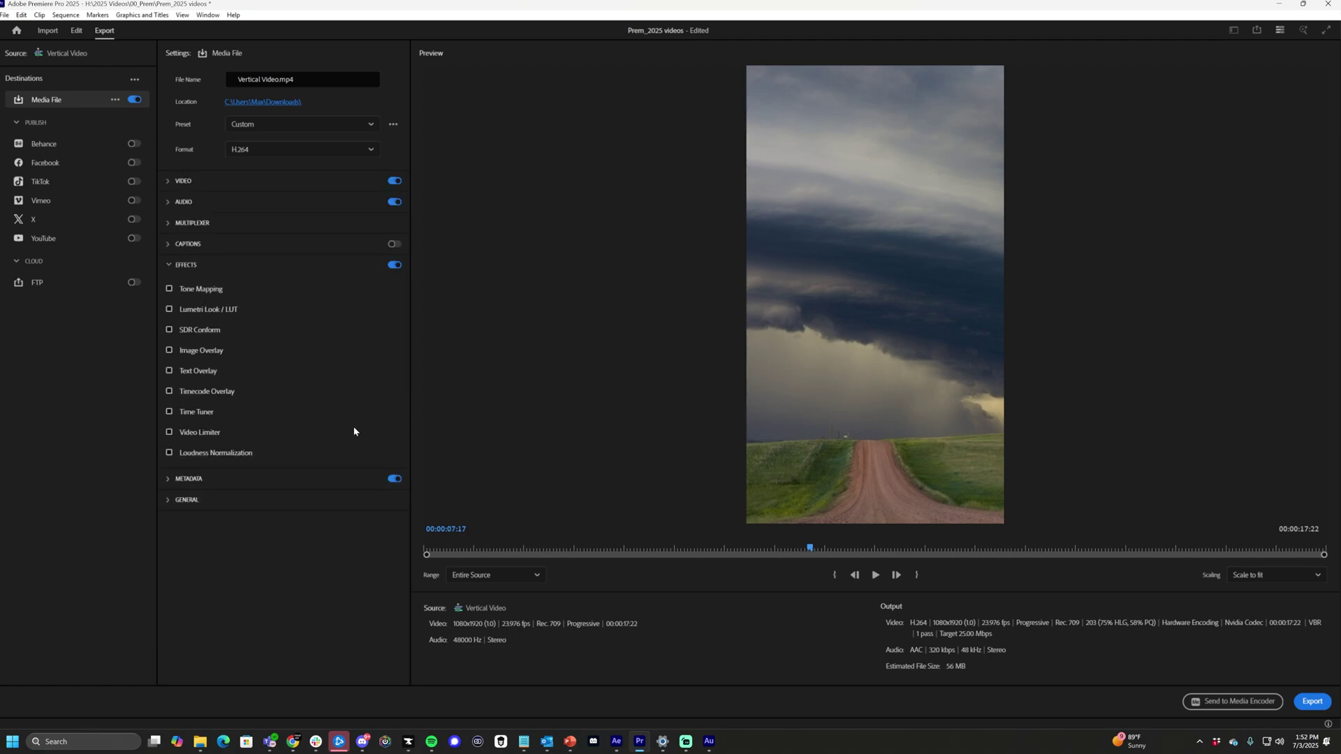
{"action": "left_click", "coordinate": [169, 452]}
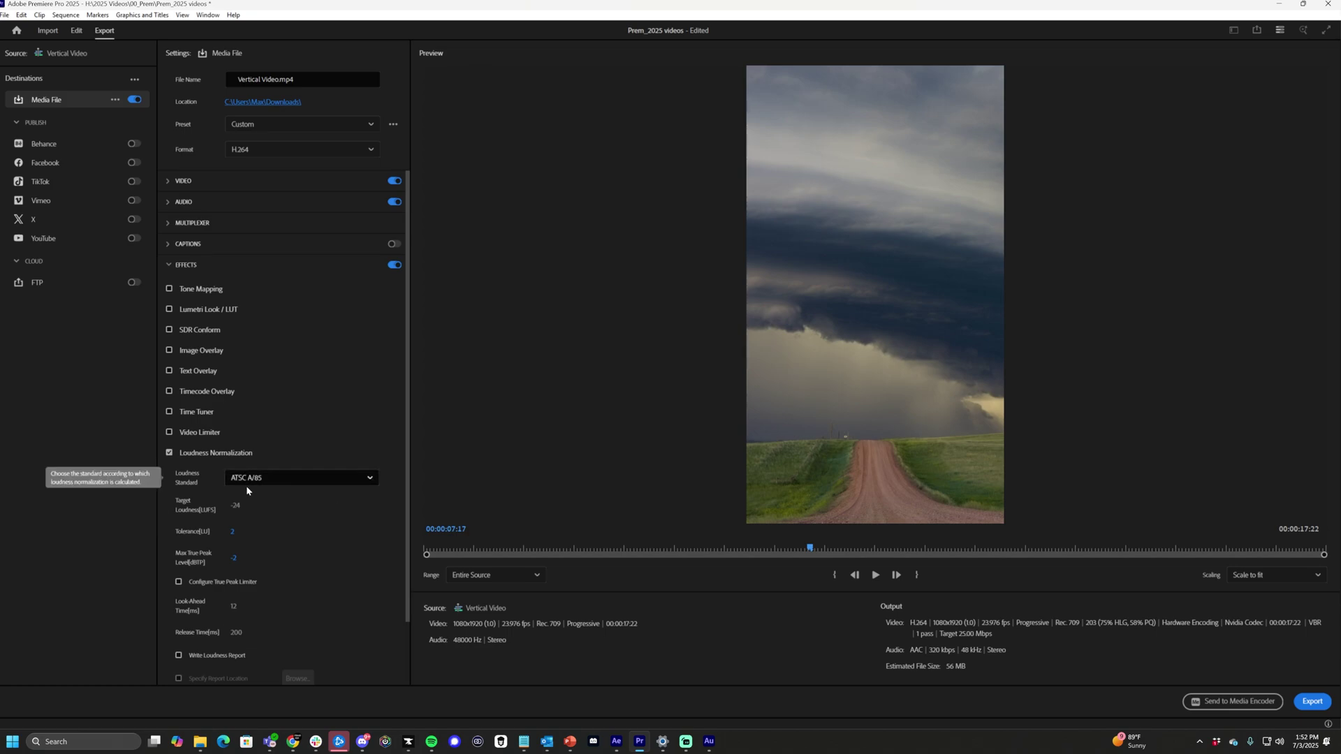
{"action": "left_click", "coordinate": [264, 482]}
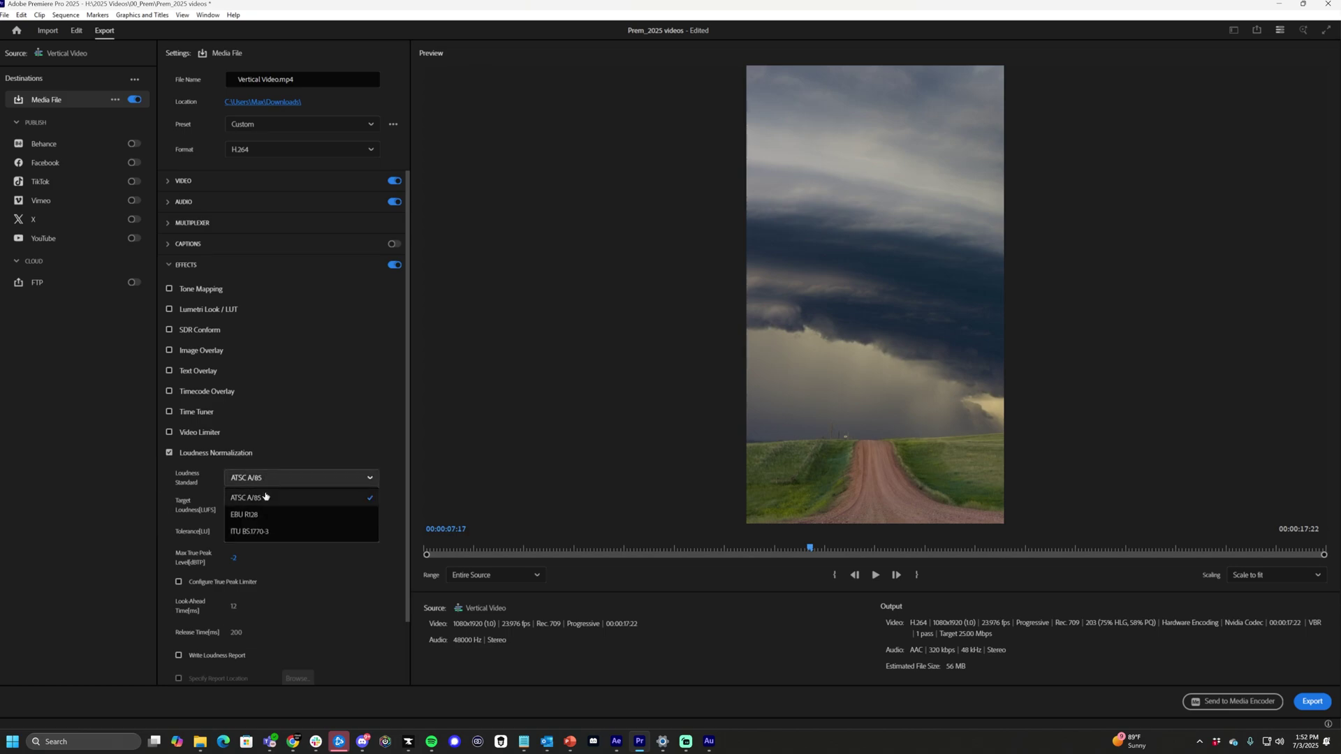
{"action": "left_click", "coordinate": [275, 538]}
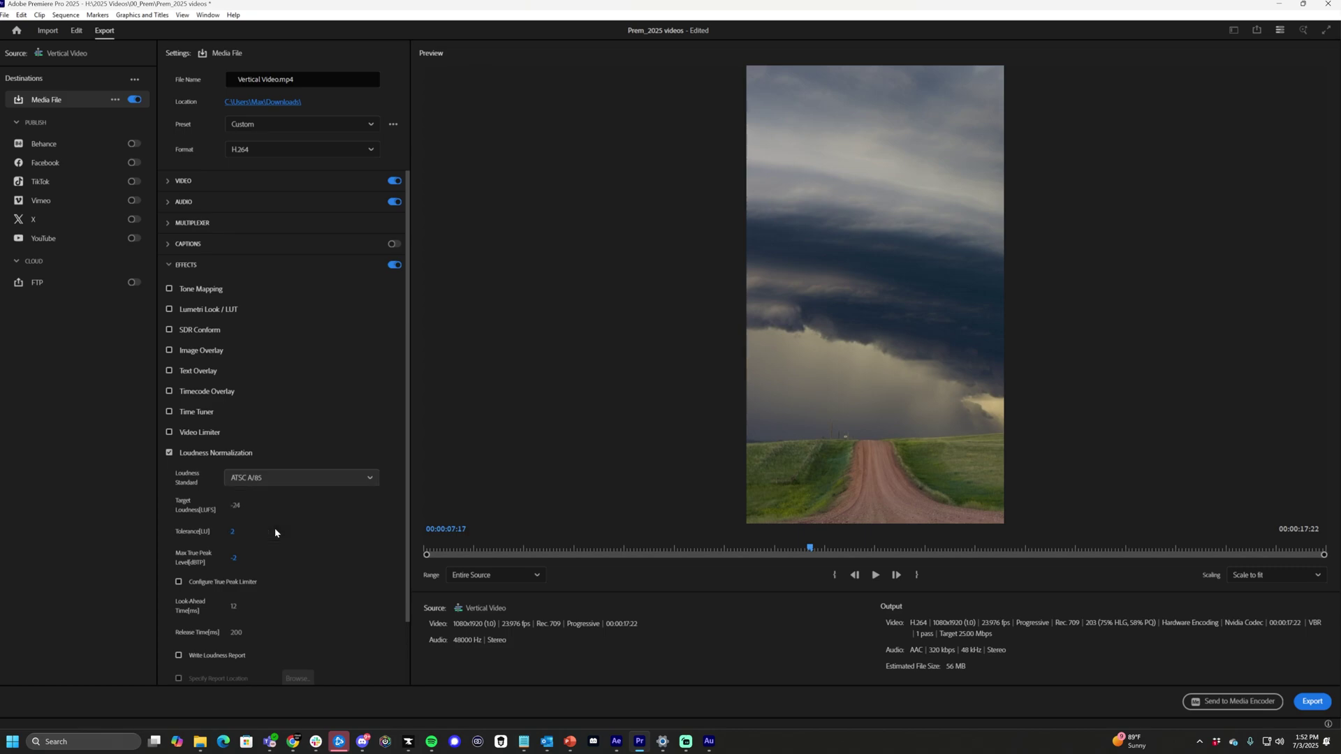
{"action": "left_click", "coordinate": [237, 506]}
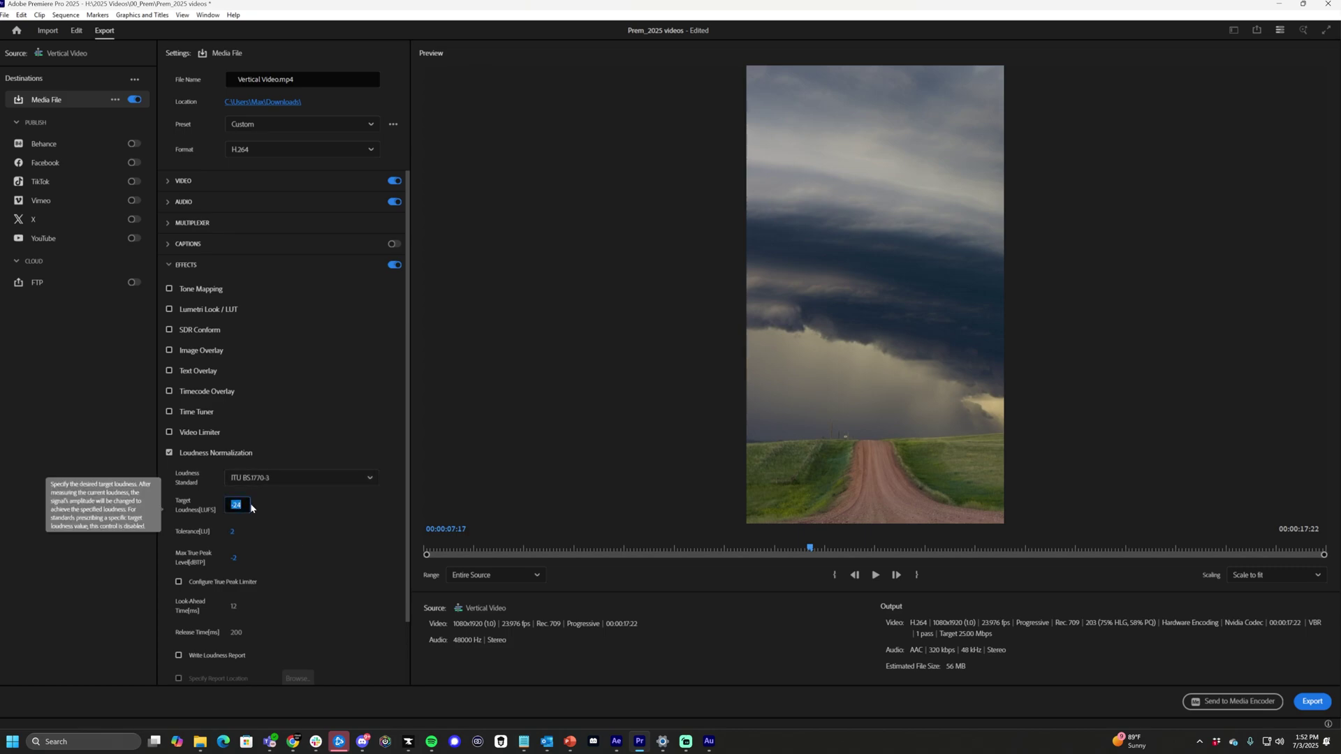
{"action": "type", "text": "-14"}
{"action": "key", "text": "Tab"}
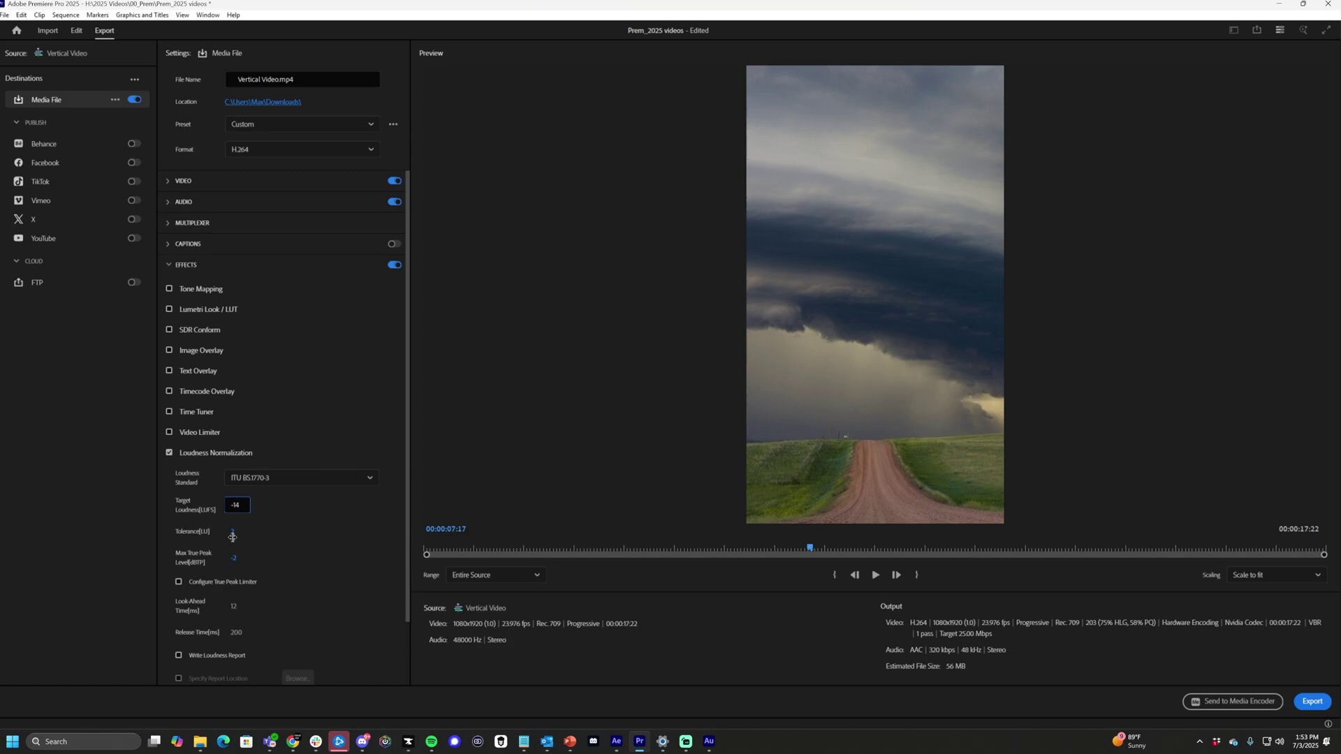
{"action": "type", "text": "0"}
{"action": "key", "text": "Tab"}
{"action": "type", "text": "-"}
Commit the -1 dB max true peak and return to the Edit workspace.
{"action": "left_click", "coordinate": [401, 561]}
{"action": "left_click", "coordinate": [76, 30]}
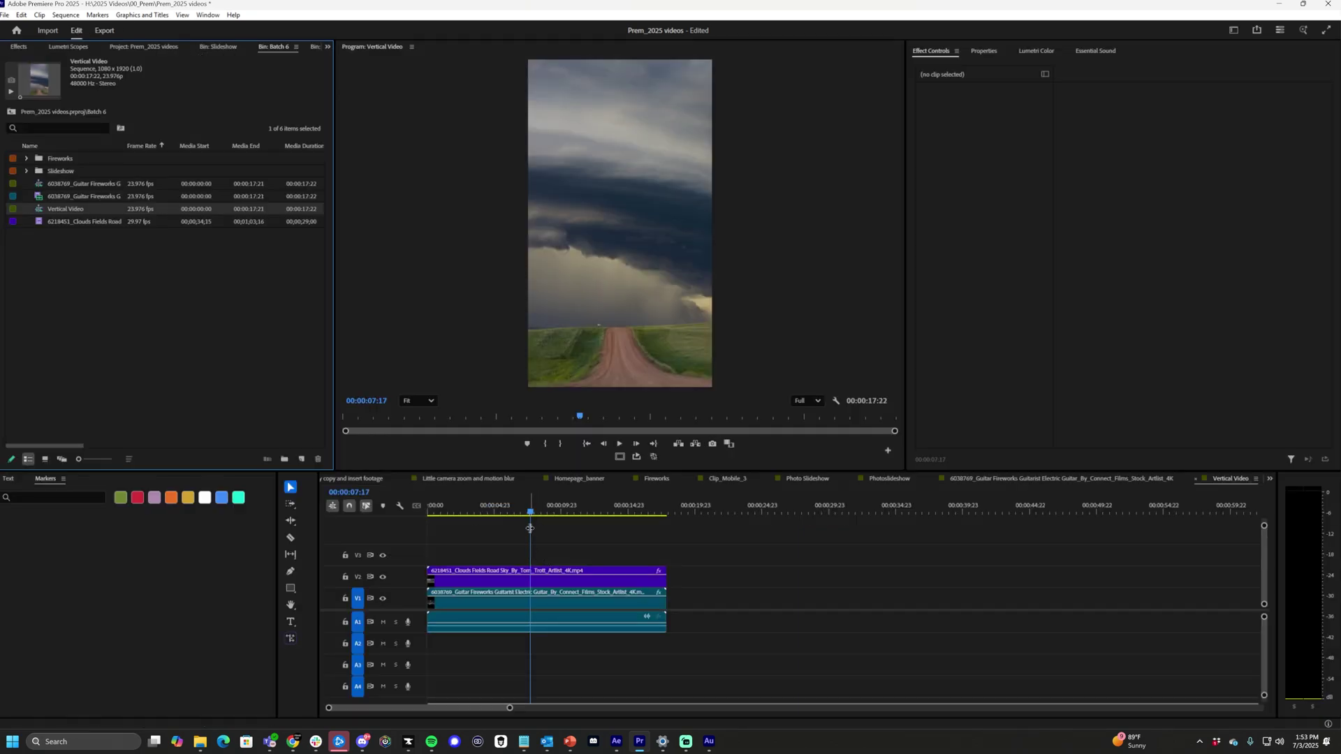
{"action": "mouse_move", "coordinate": [531, 515]}
{"action": "left_mouse_down"}
{"action": "mouse_move", "coordinate": [507, 515]}
{"action": "mouse_move", "coordinate": [531, 515]}
{"action": "left_mouse_up"}
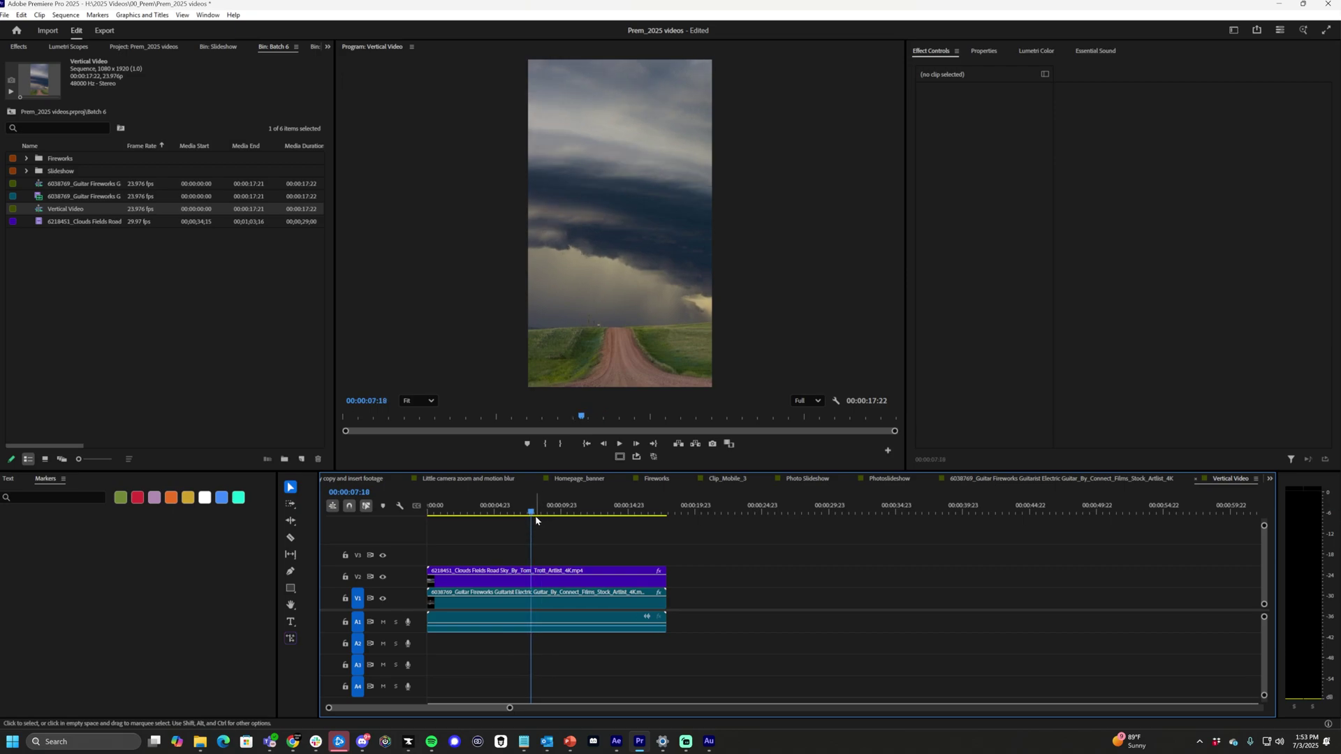
Park the playhead at 00:00:03:23, review the export settings, then go back to Edit.
{"action": "left_click", "coordinate": [480, 510]}
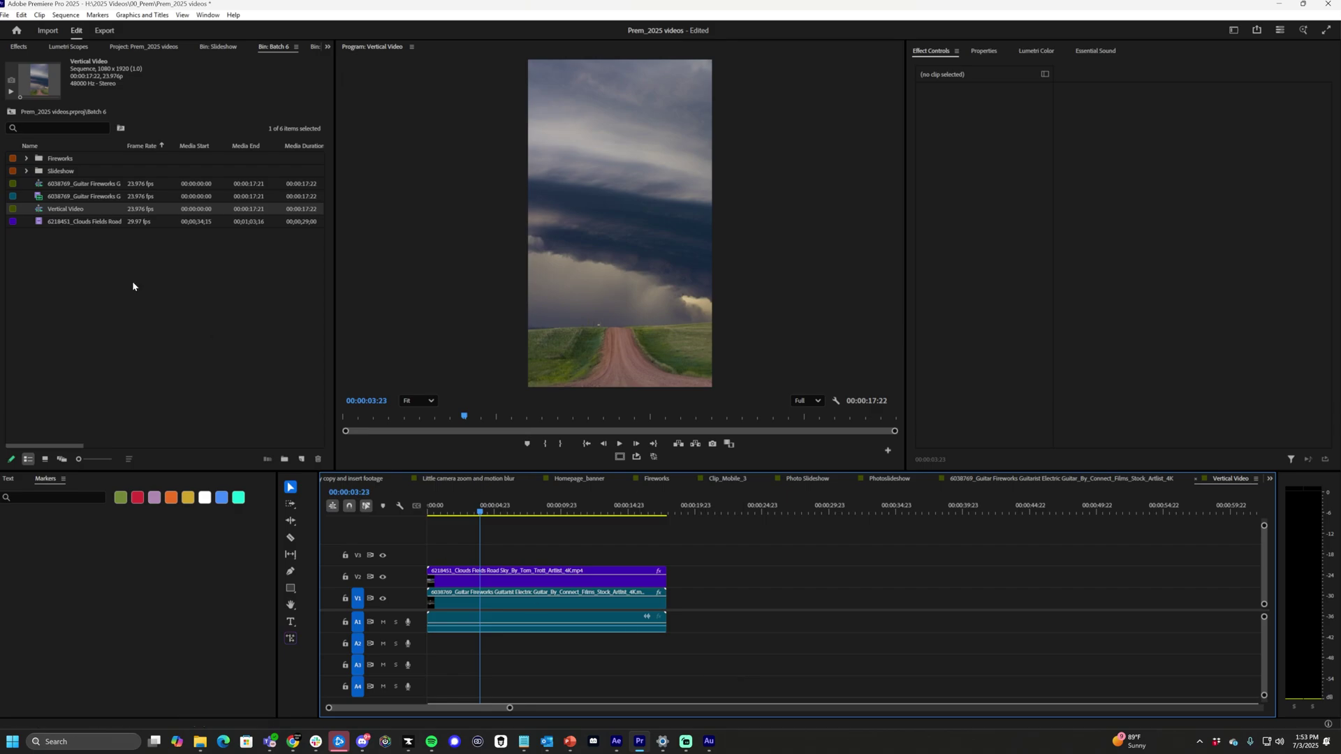
{"action": "left_click", "coordinate": [109, 30]}
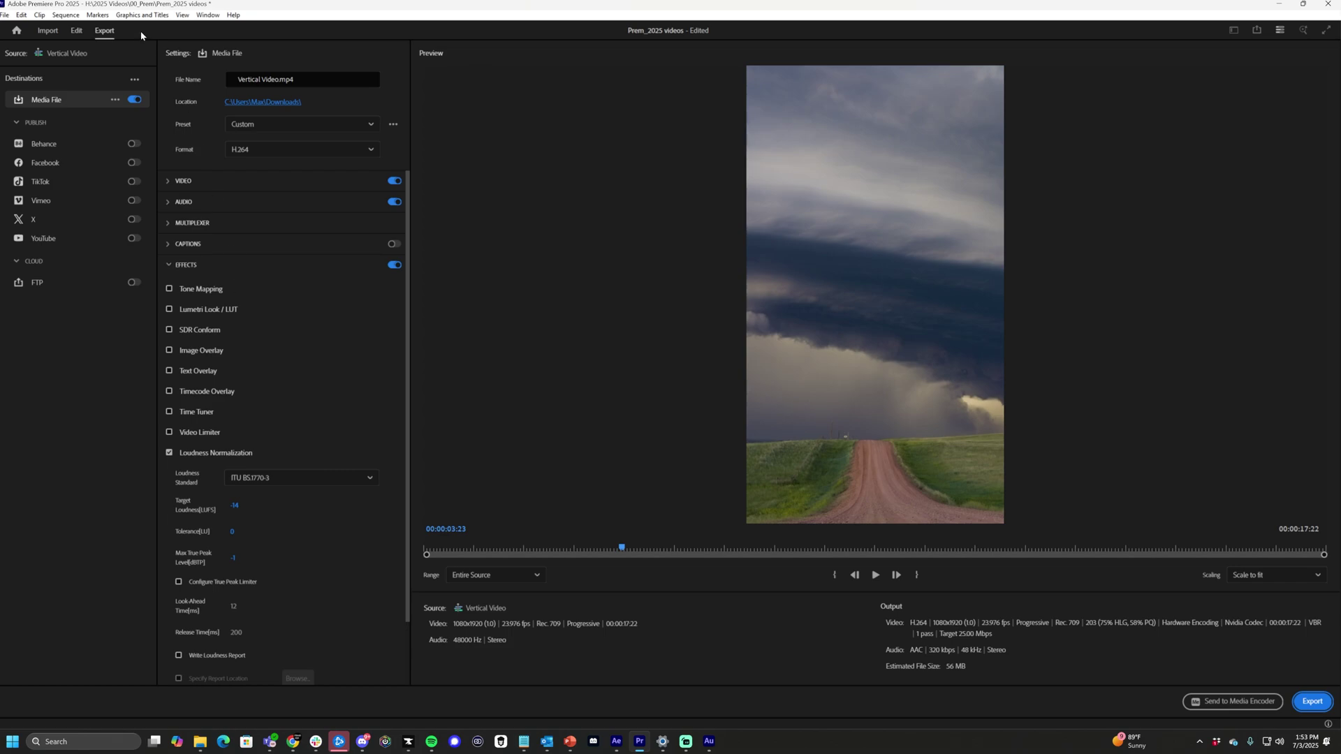
{"action": "left_click", "coordinate": [76, 31]}
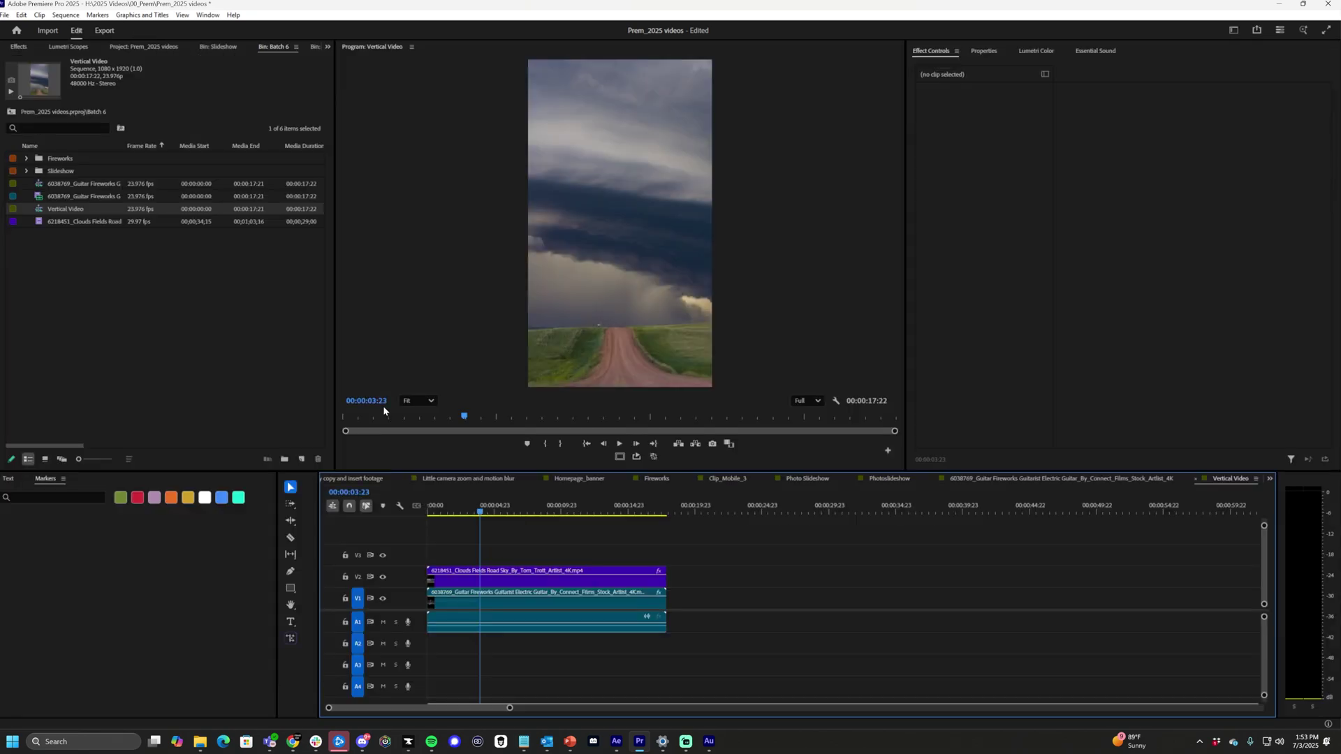
{"action": "left_click_drag", "start_coordinate": [548, 503], "coordinate": [554, 503]}
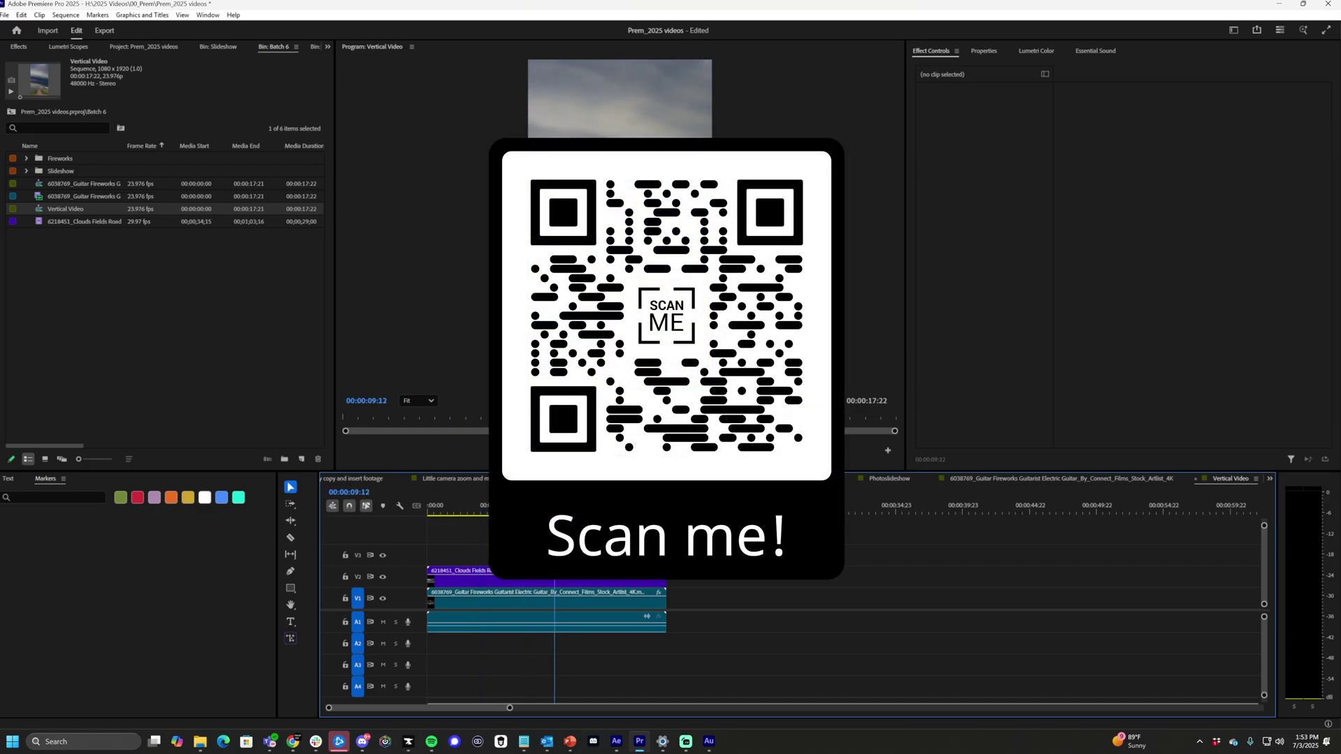